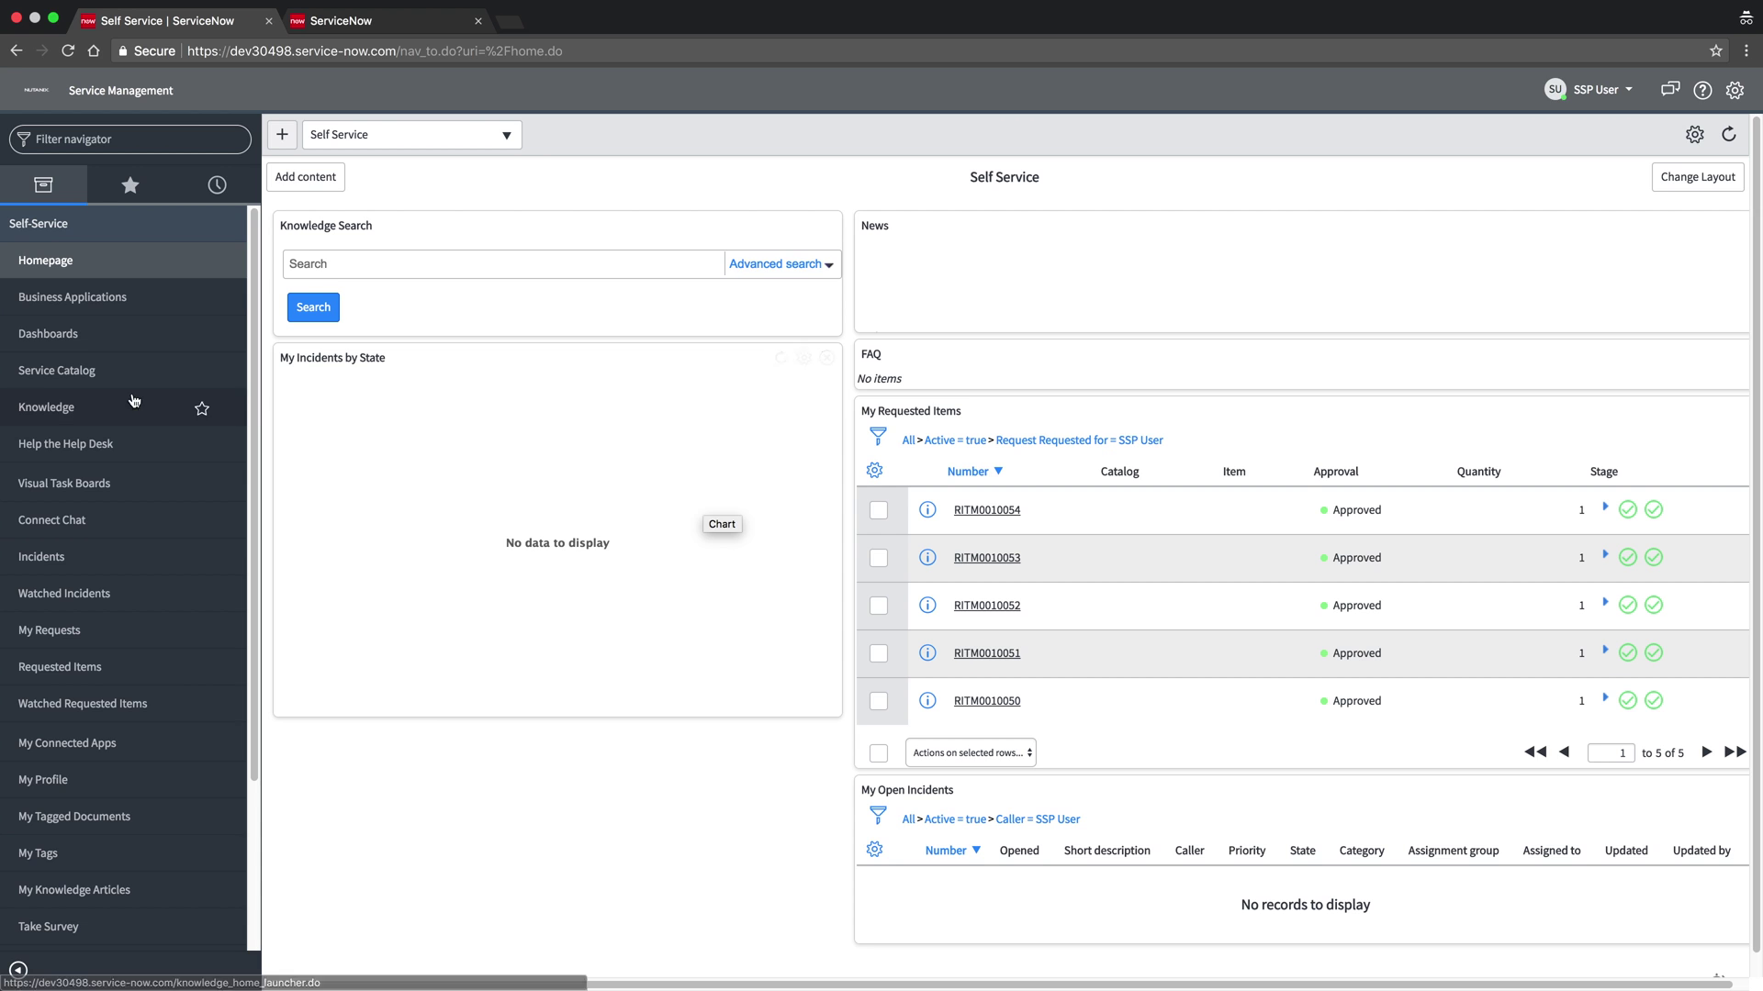
# Step: In the AHV Choose OS catalog item, pick Prism Central gso-poc-c05-pc, Windows, and Windows 2016
pyautogui.click(83, 370)
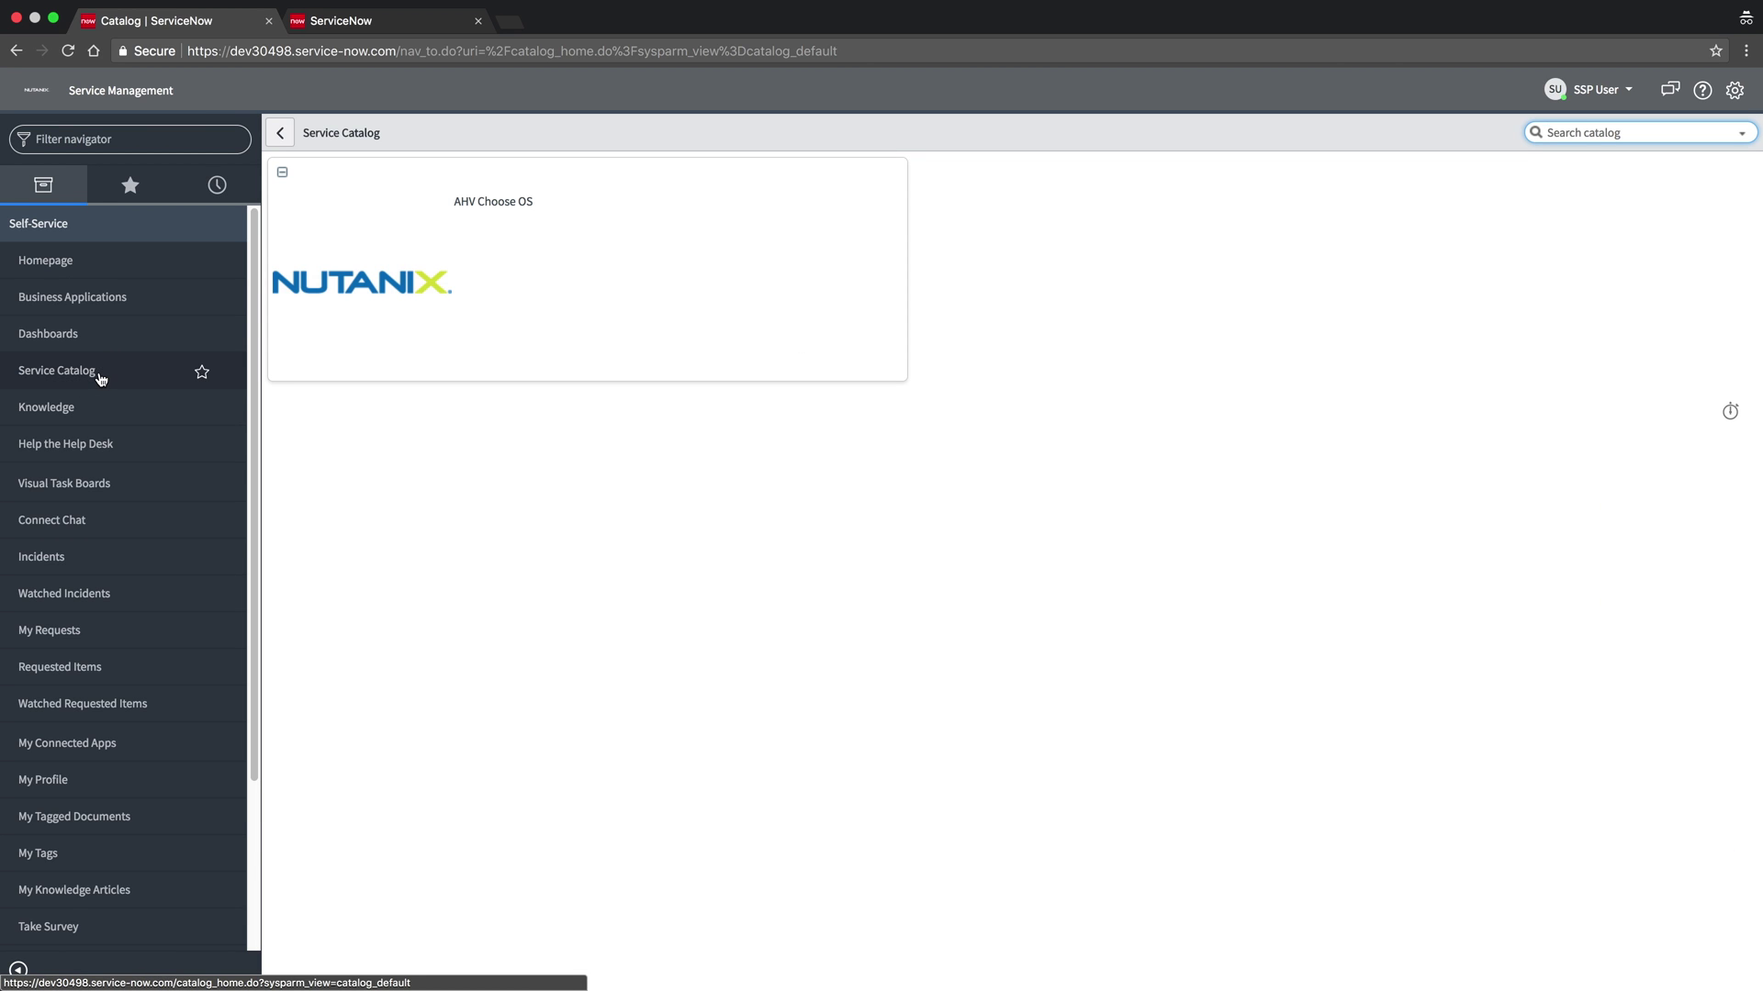
pyautogui.click(494, 202)
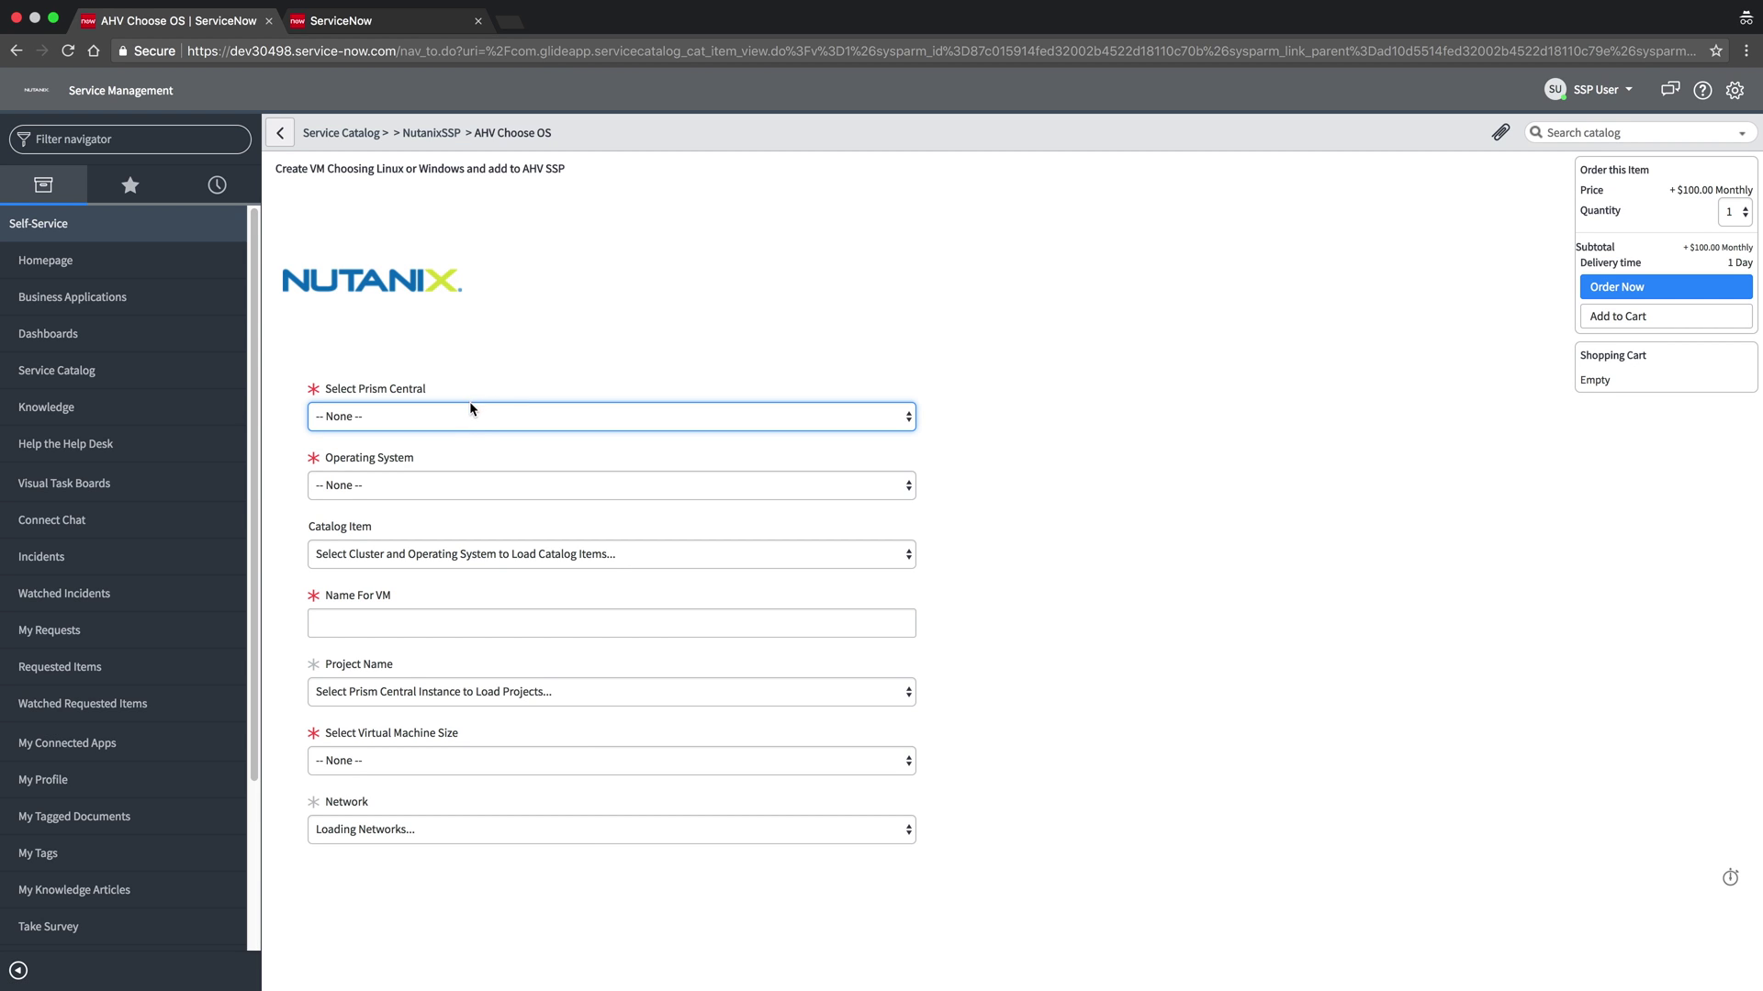
pyautogui.click(470, 411)
pyautogui.click(482, 486)
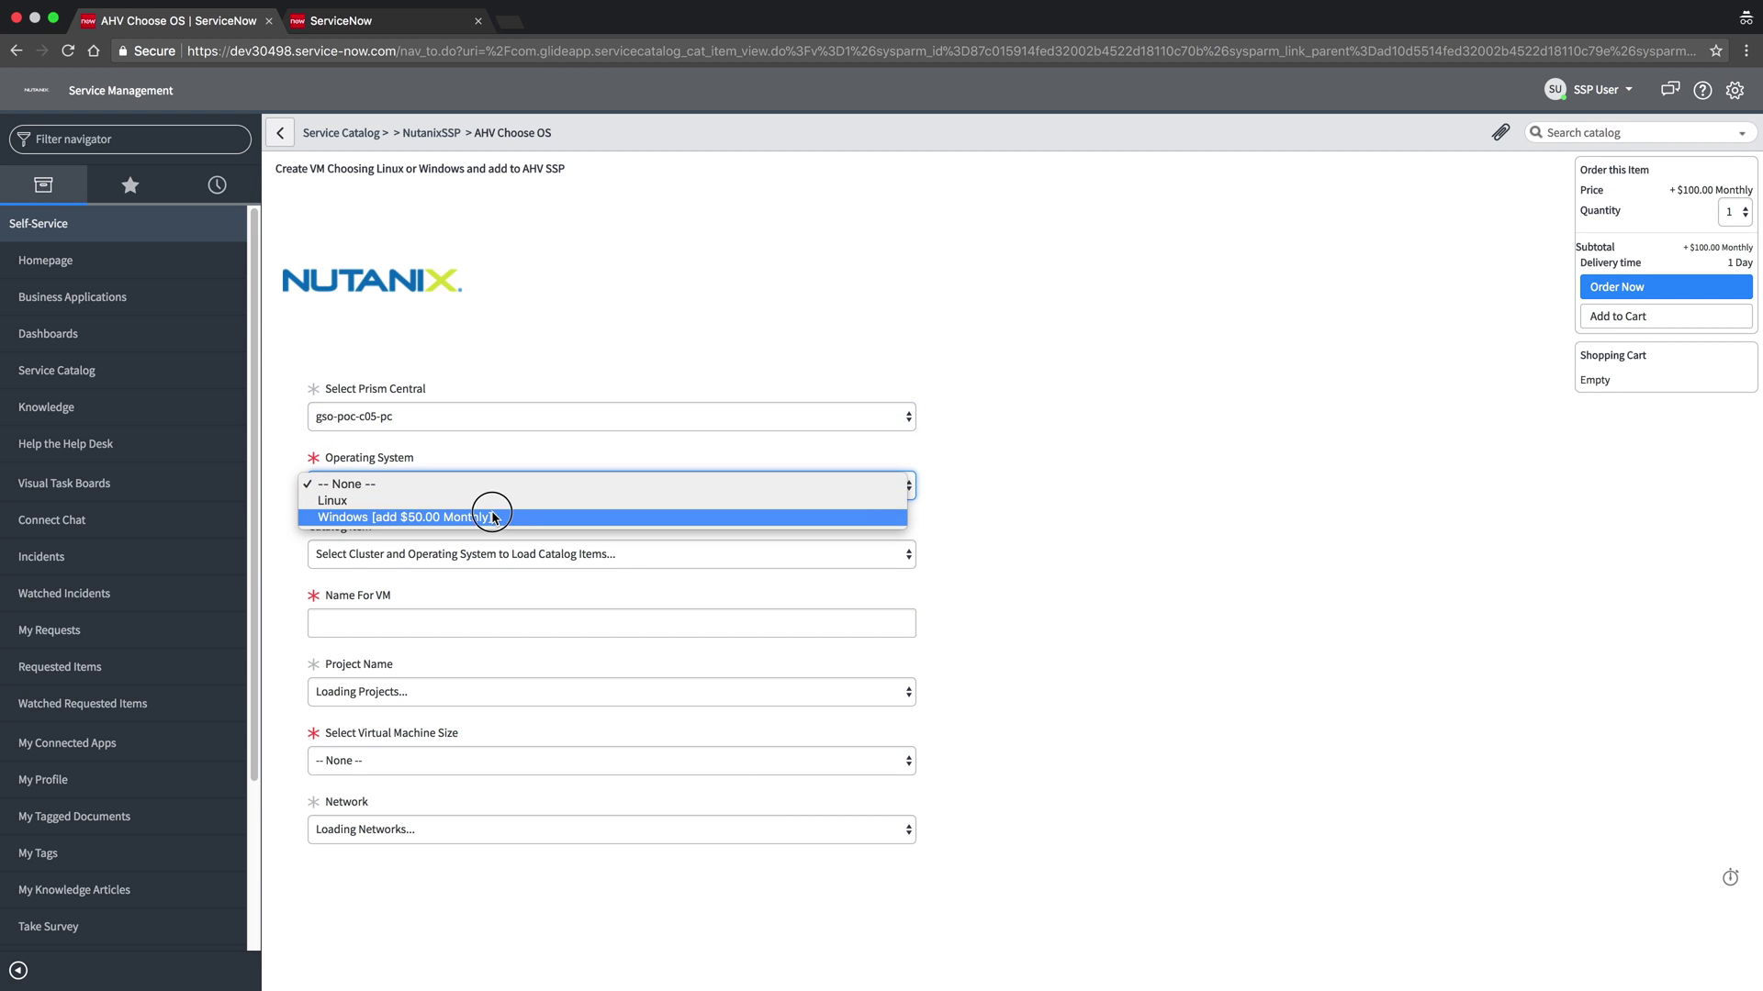
pyautogui.click(493, 516)
pyautogui.press('Tab')
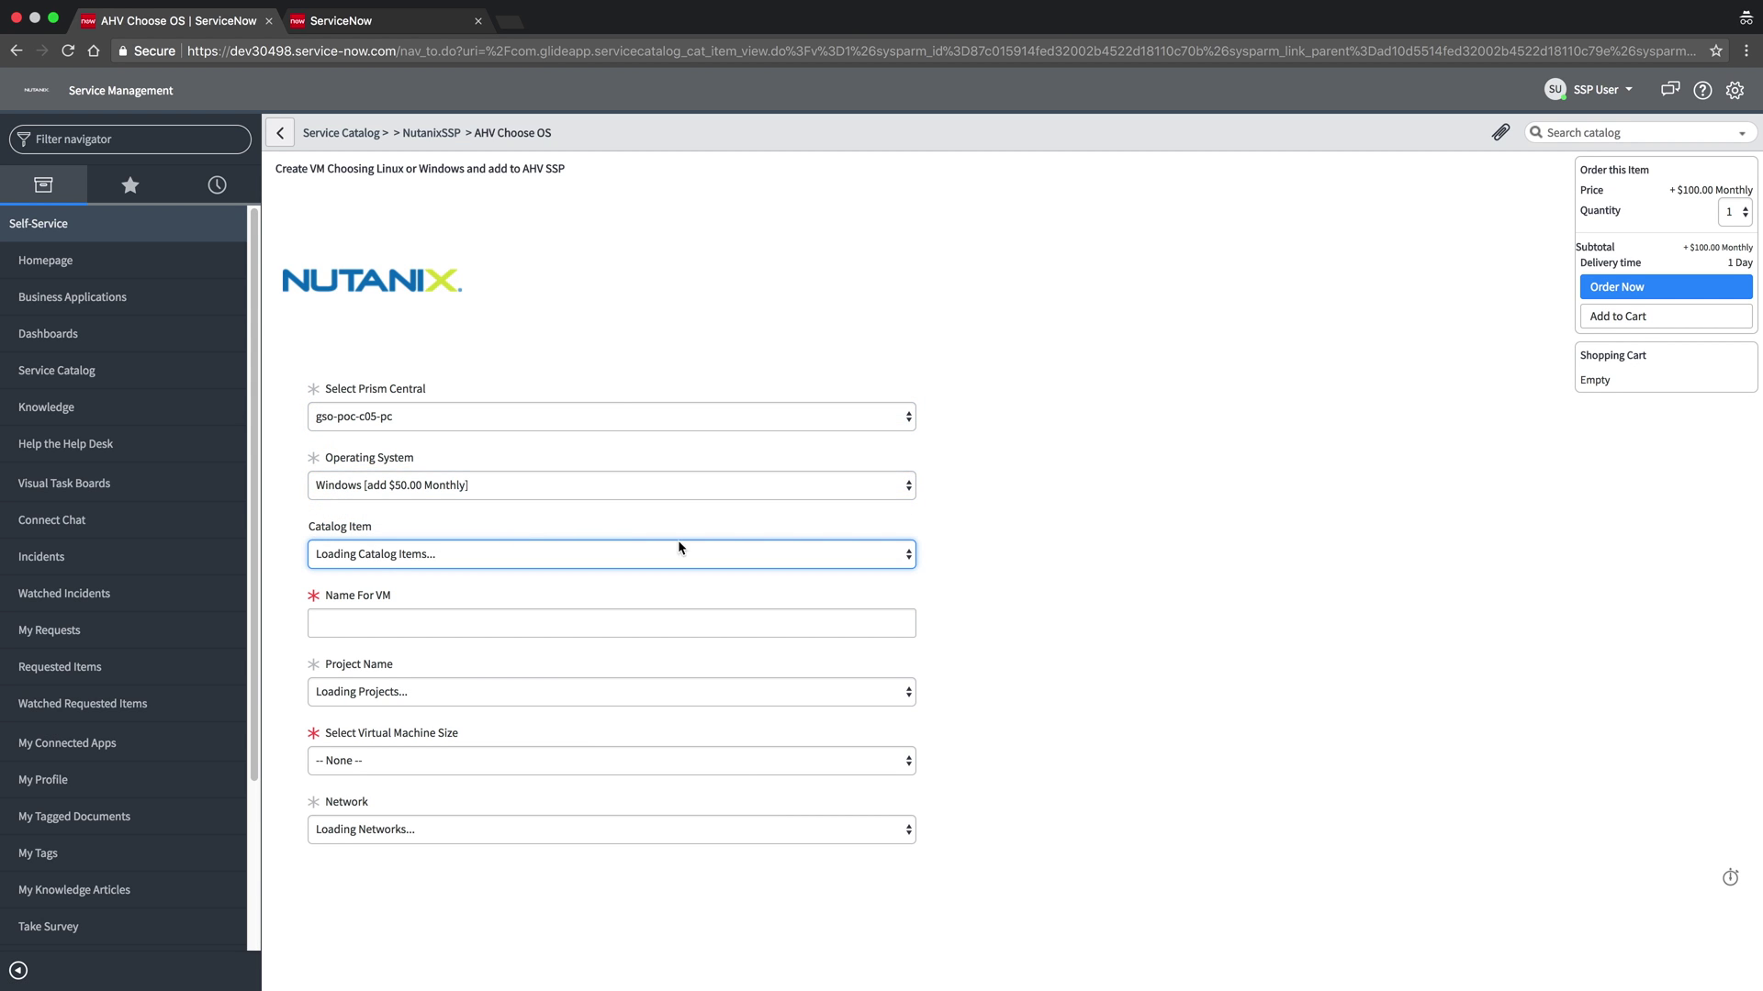
pyautogui.click(794, 550)
pyautogui.click(640, 567)
# Step: Name the VM sspwin01, assign it to MyFirstProject, choose medium size and the V92 network, then order
pyautogui.click(601, 619)
pyautogui.write('sspwin01')
pyautogui.press('Tab')
pyautogui.click(602, 691)
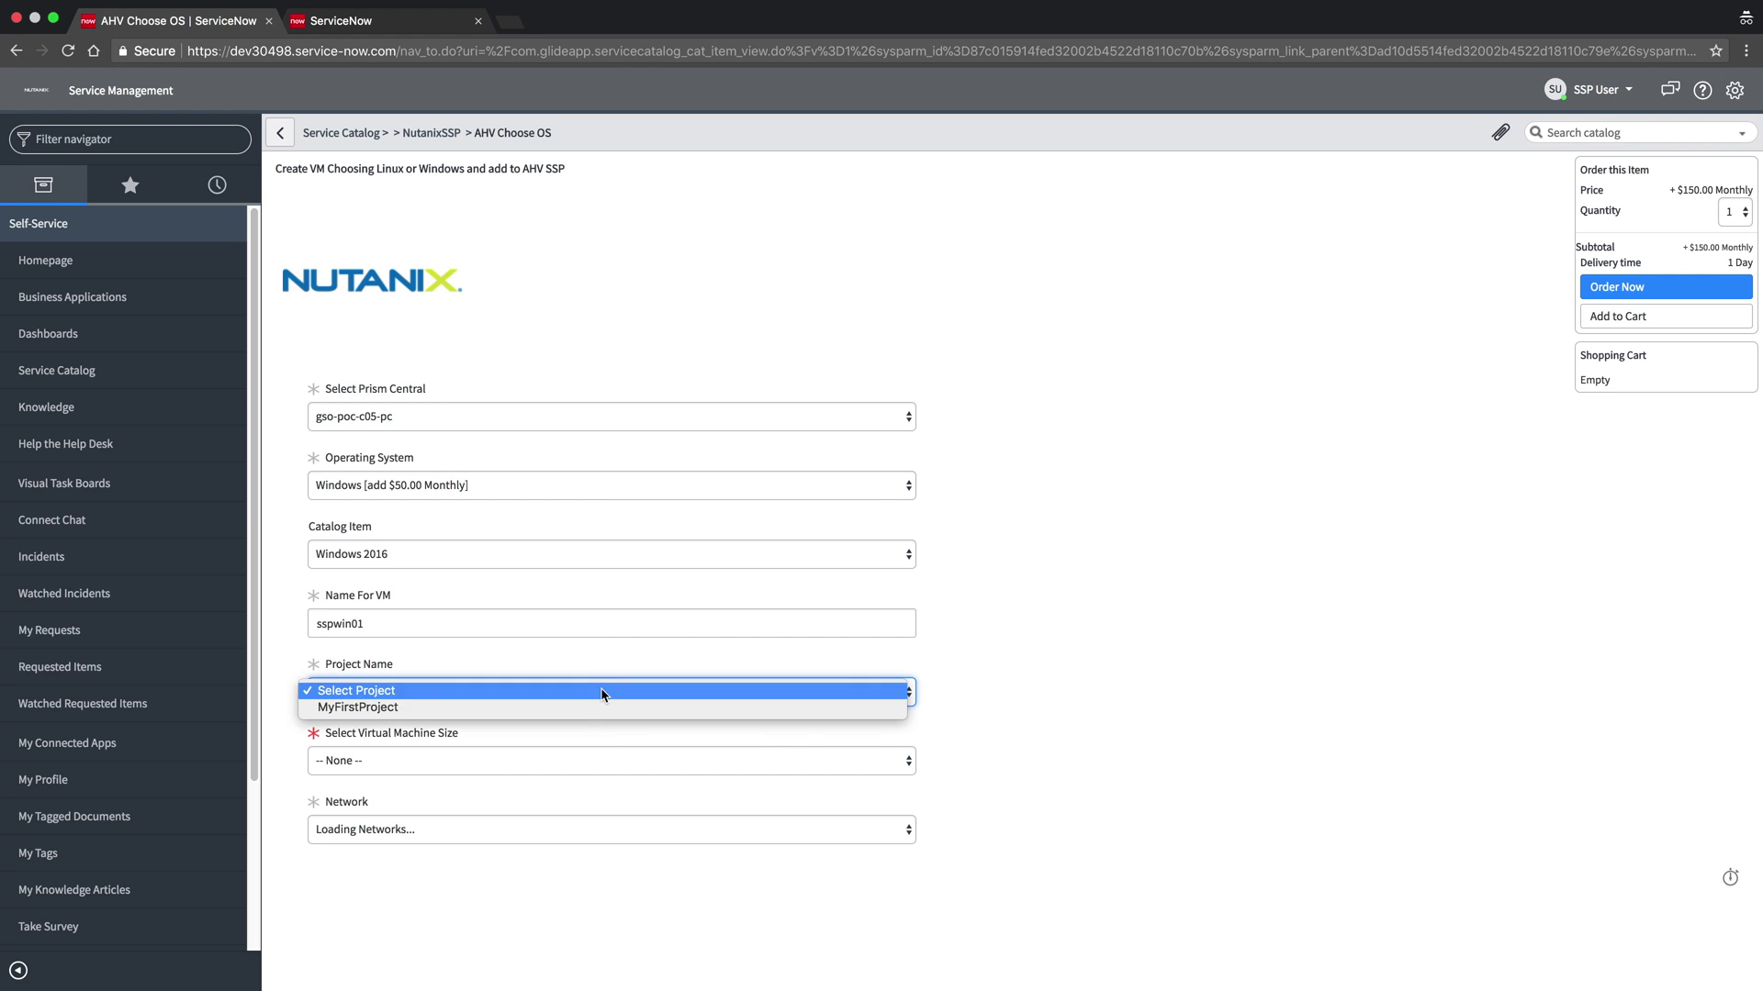
pyautogui.click(513, 760)
pyautogui.click(502, 796)
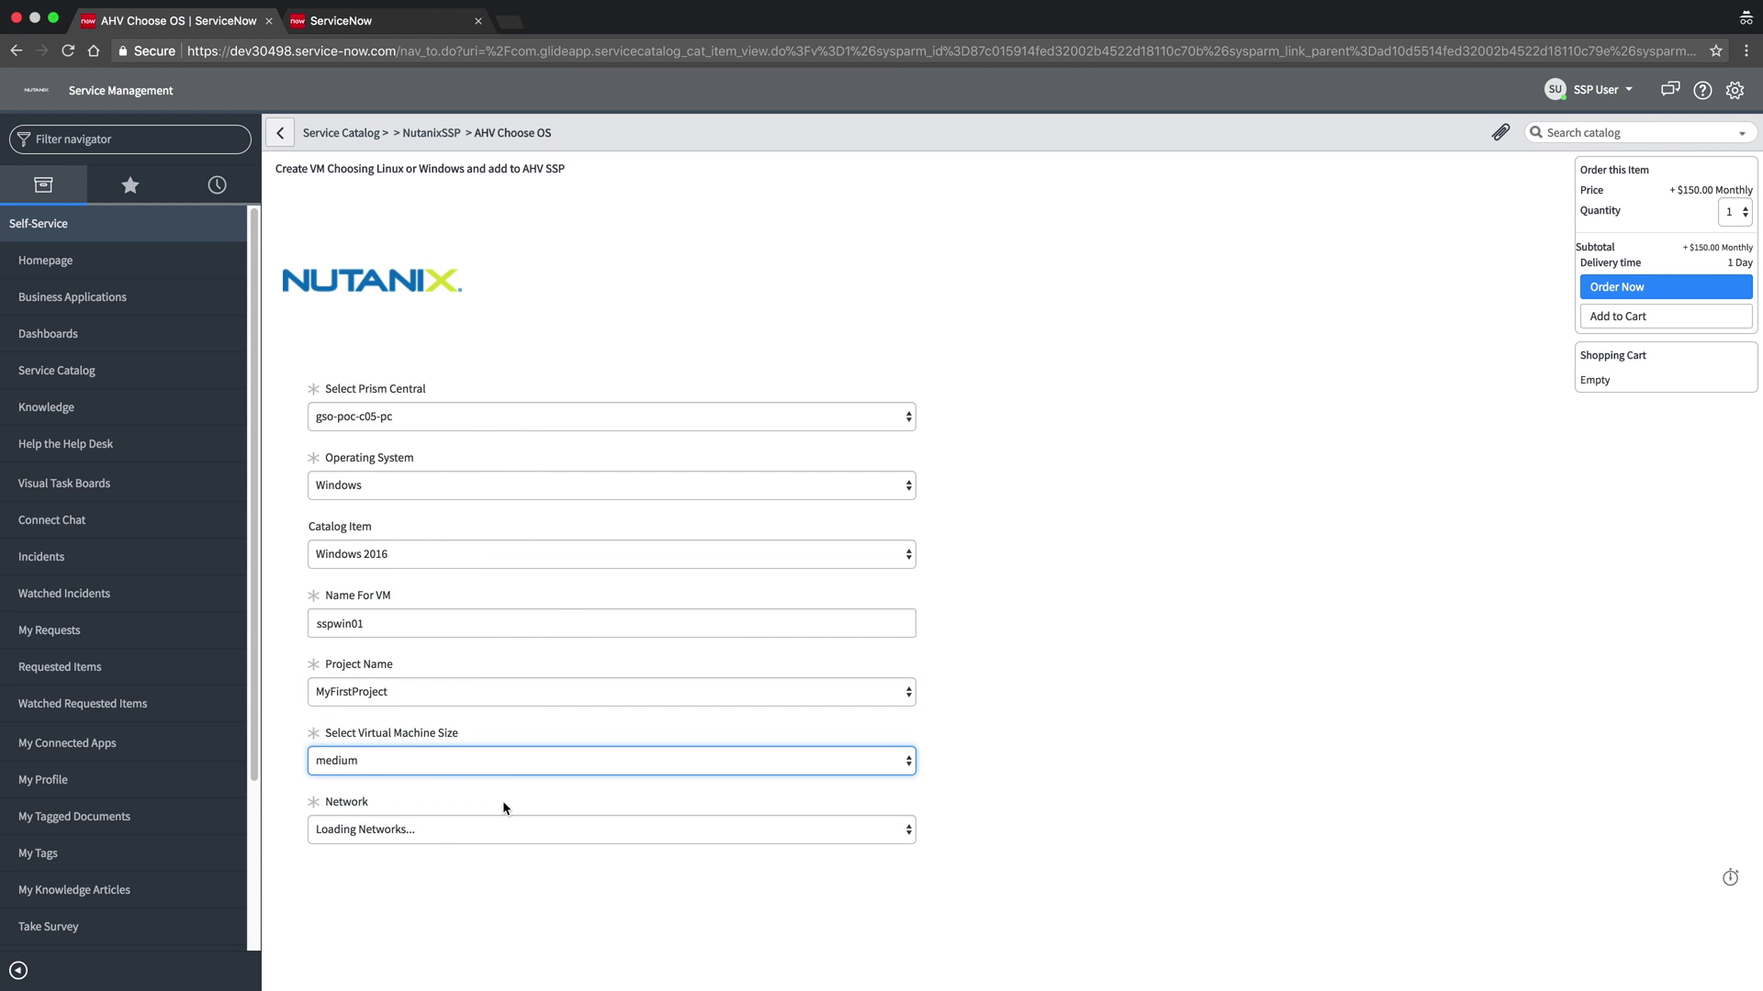
pyautogui.click(430, 831)
pyautogui.click(427, 843)
pyautogui.click(1617, 287)
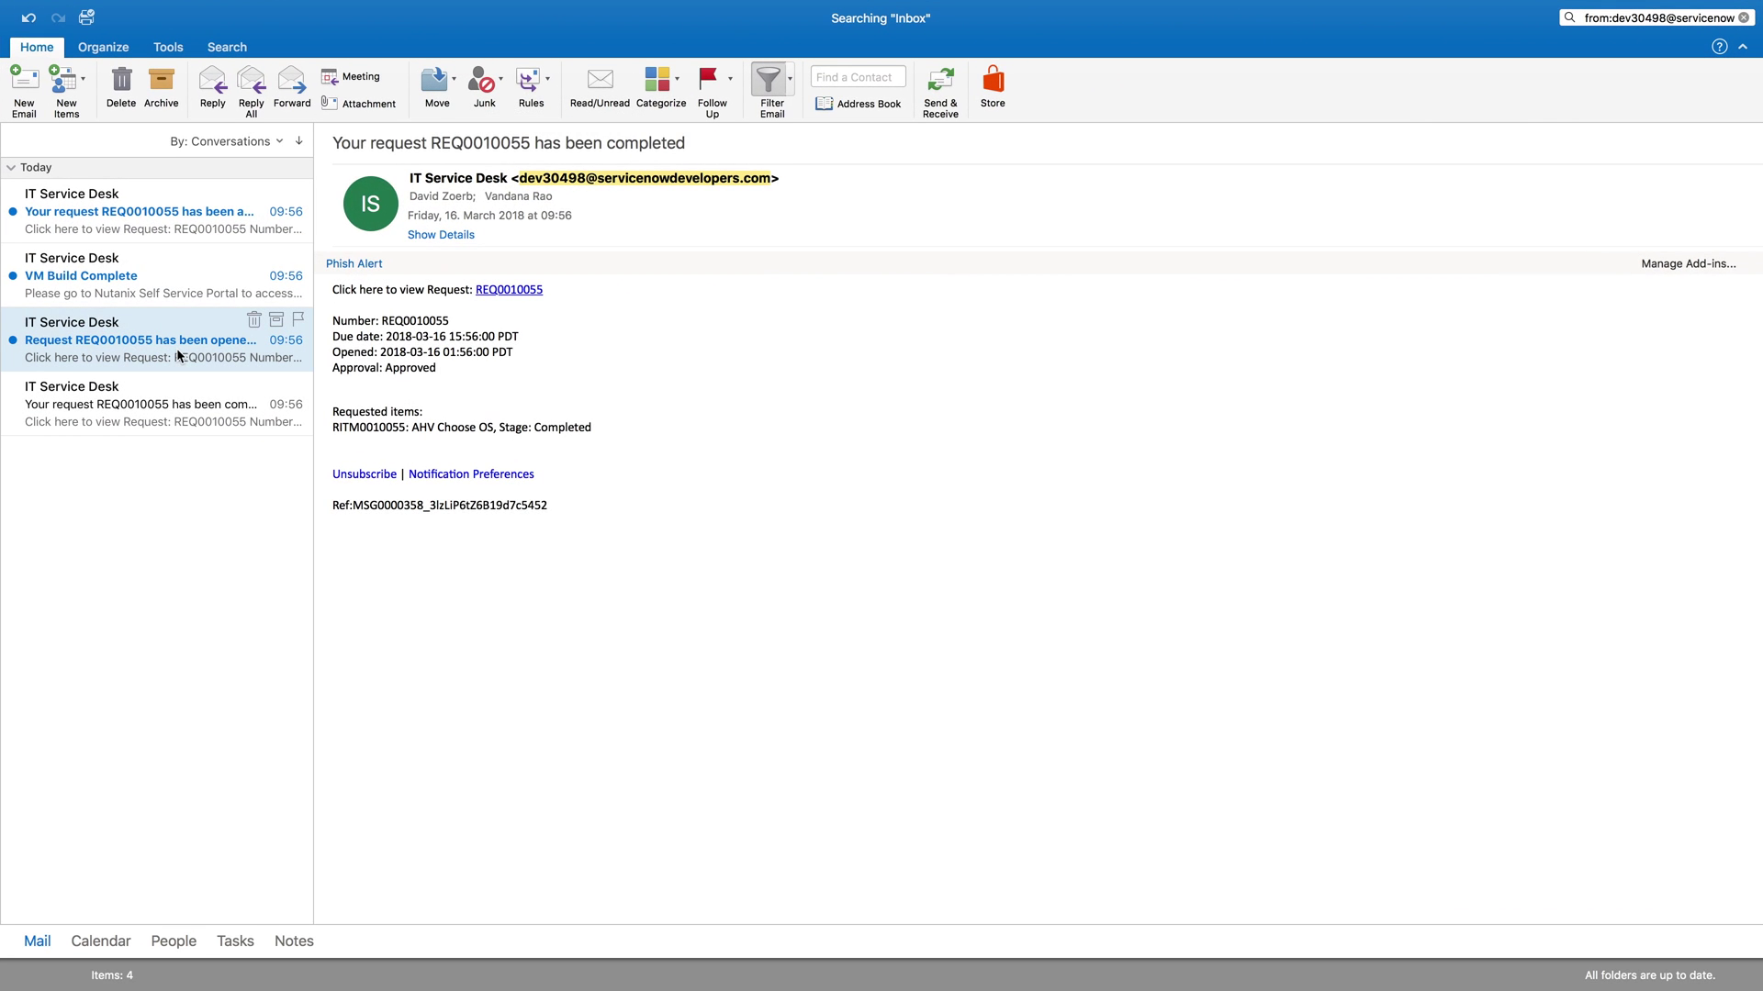
# Step: Open the notification email saying the request was opened
pyautogui.click(176, 349)
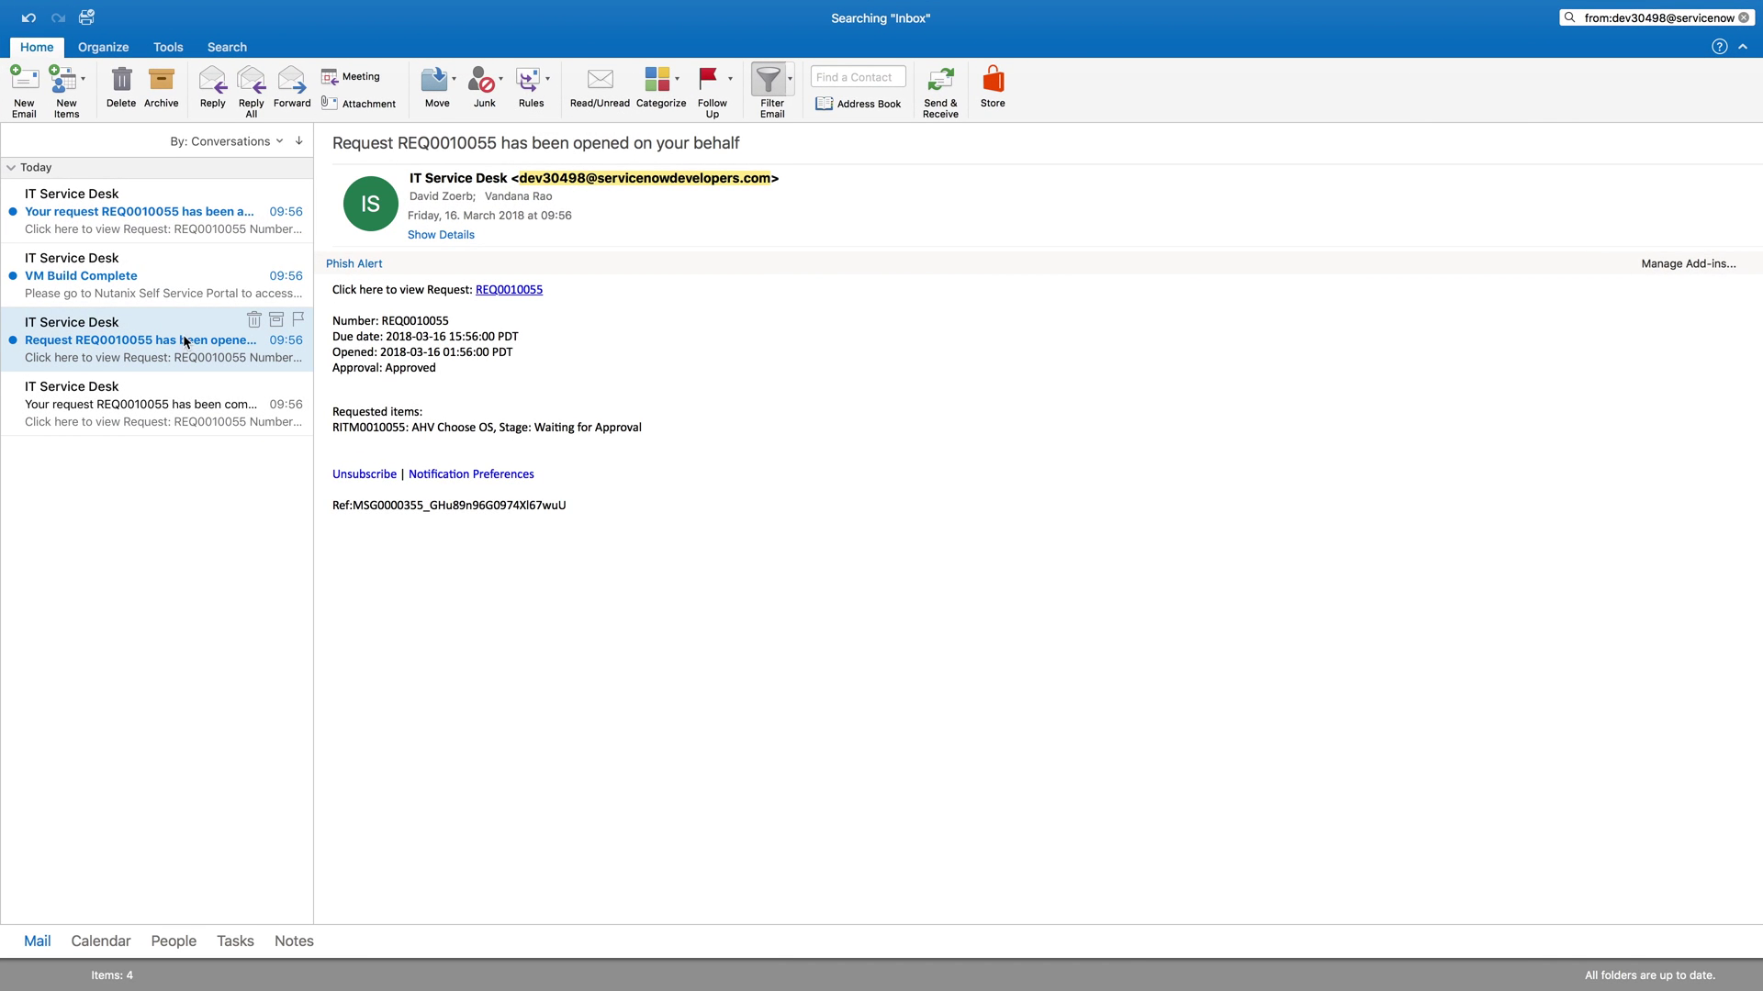
# Step: Read the VM Build Complete email for request REQ0010055
pyautogui.click(182, 282)
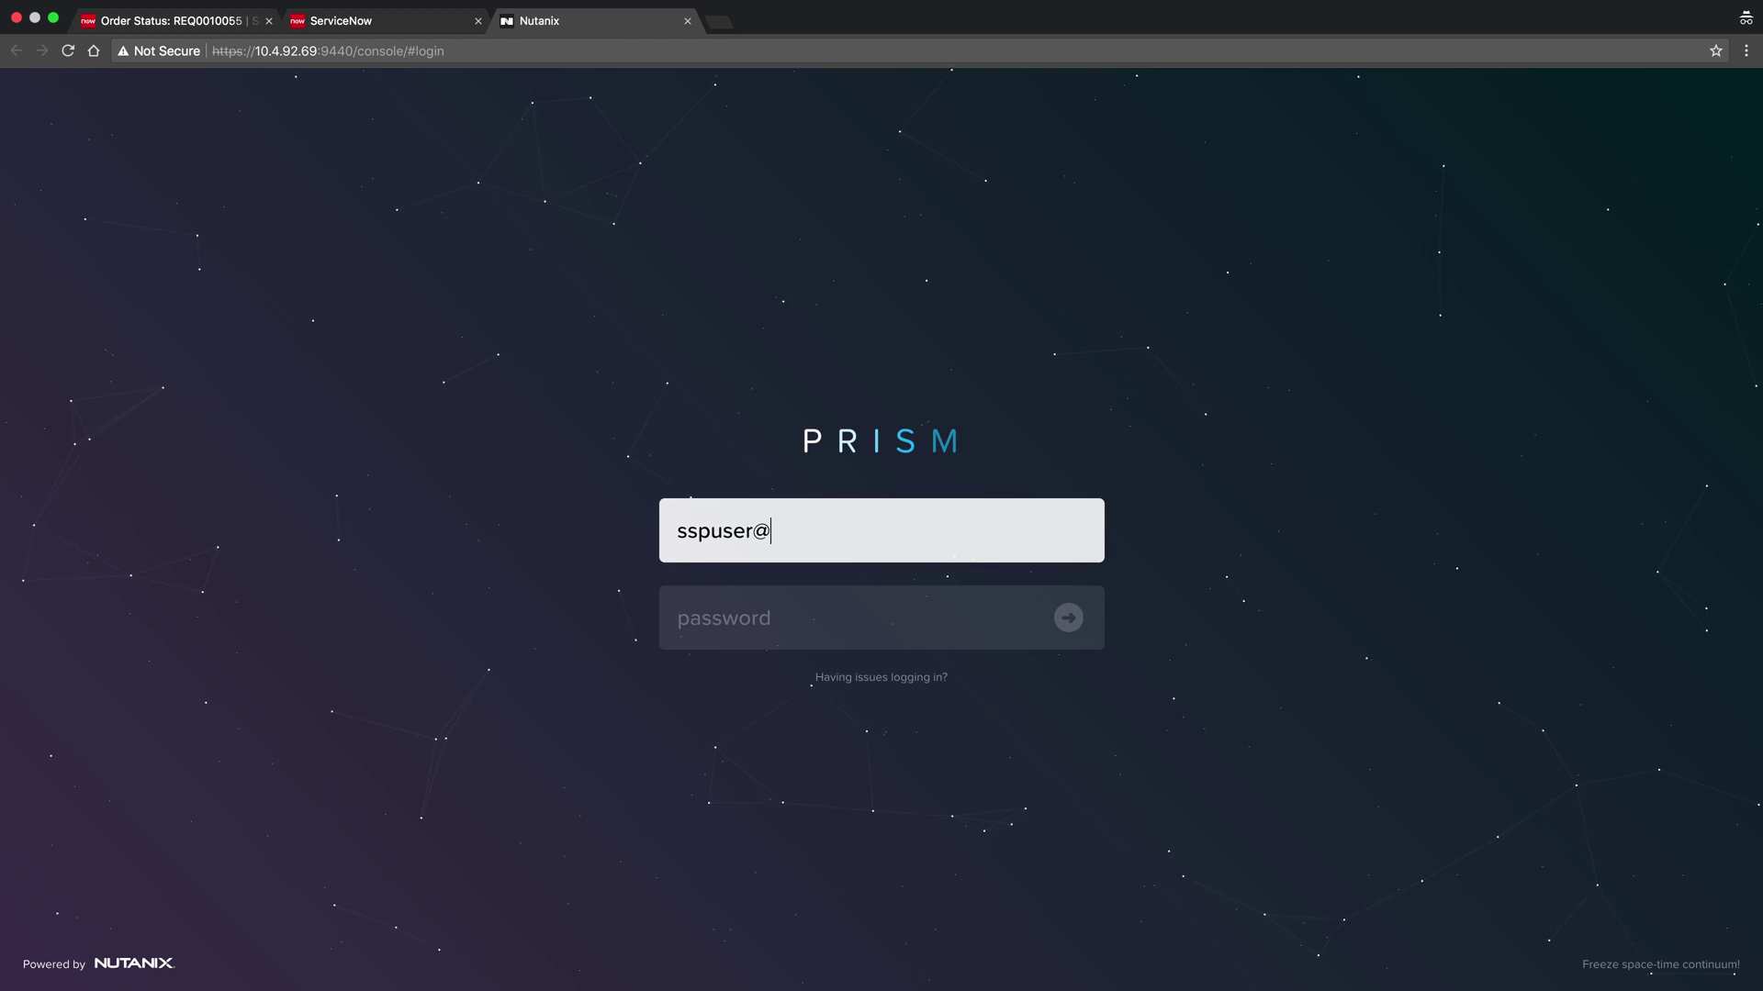
# Step: Log in as sspuser and launch a console to sspwin01 from its Actions menu
pyautogui.press('Tab')
pyautogui.write('•••••••••••')
pyautogui.press('Return')
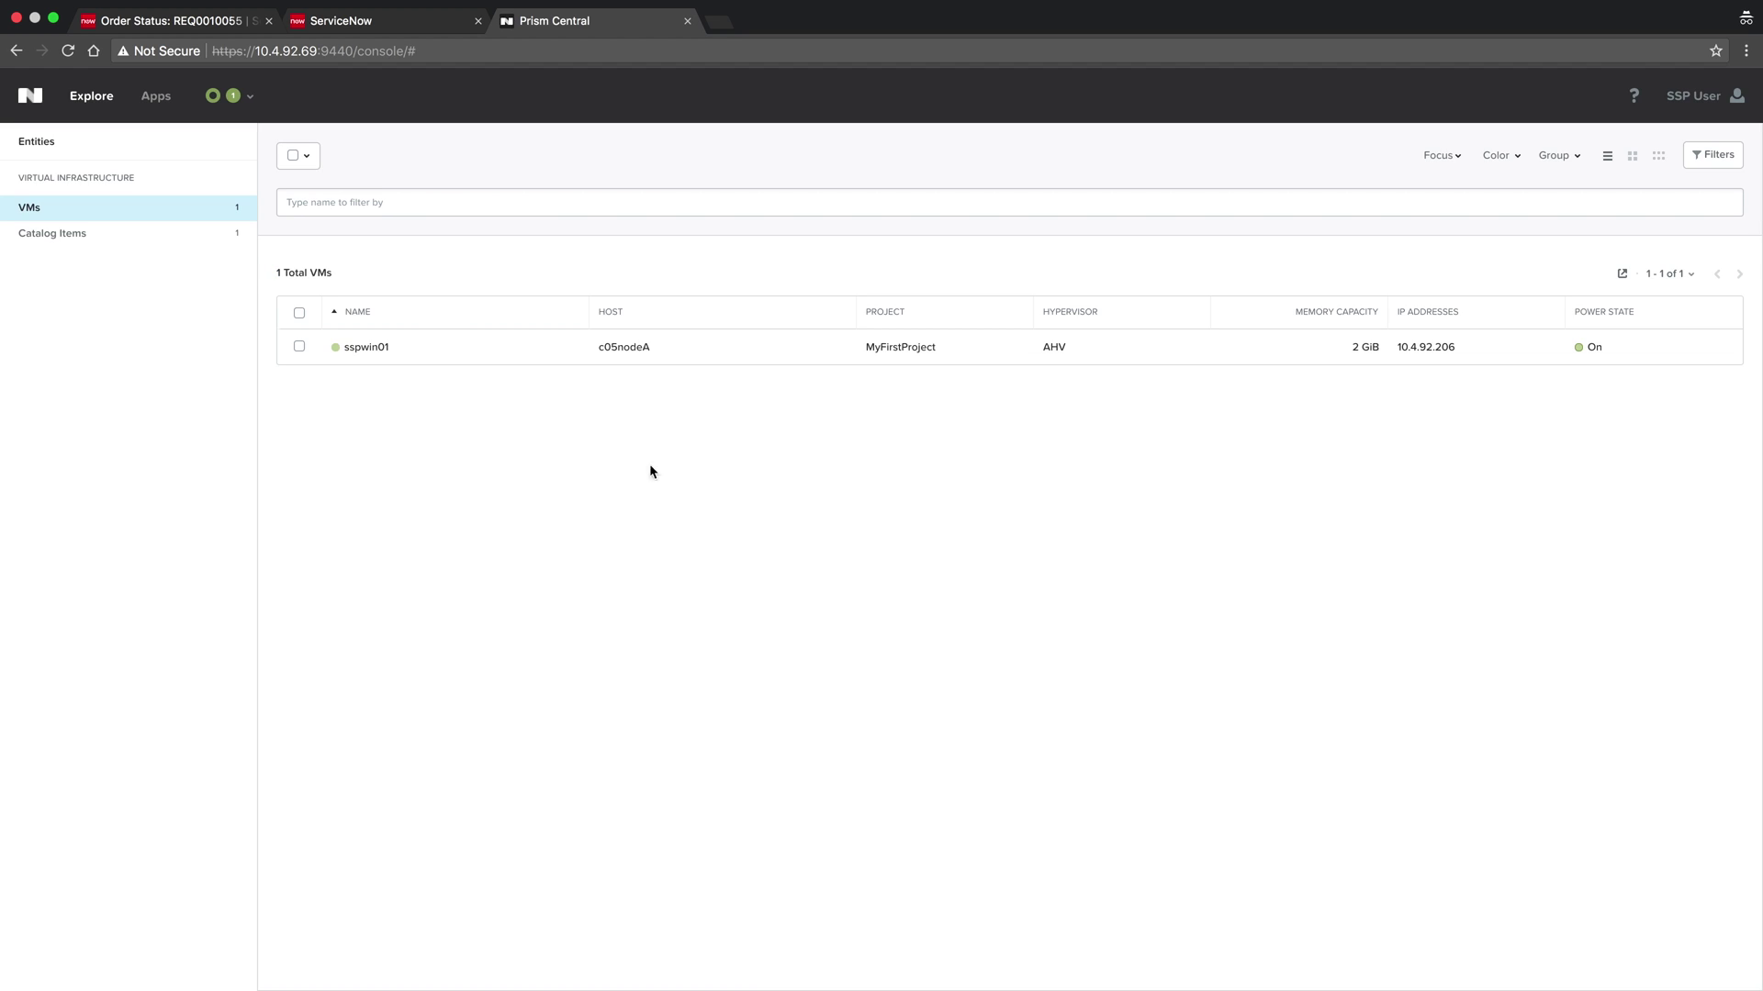
pyautogui.click(299, 347)
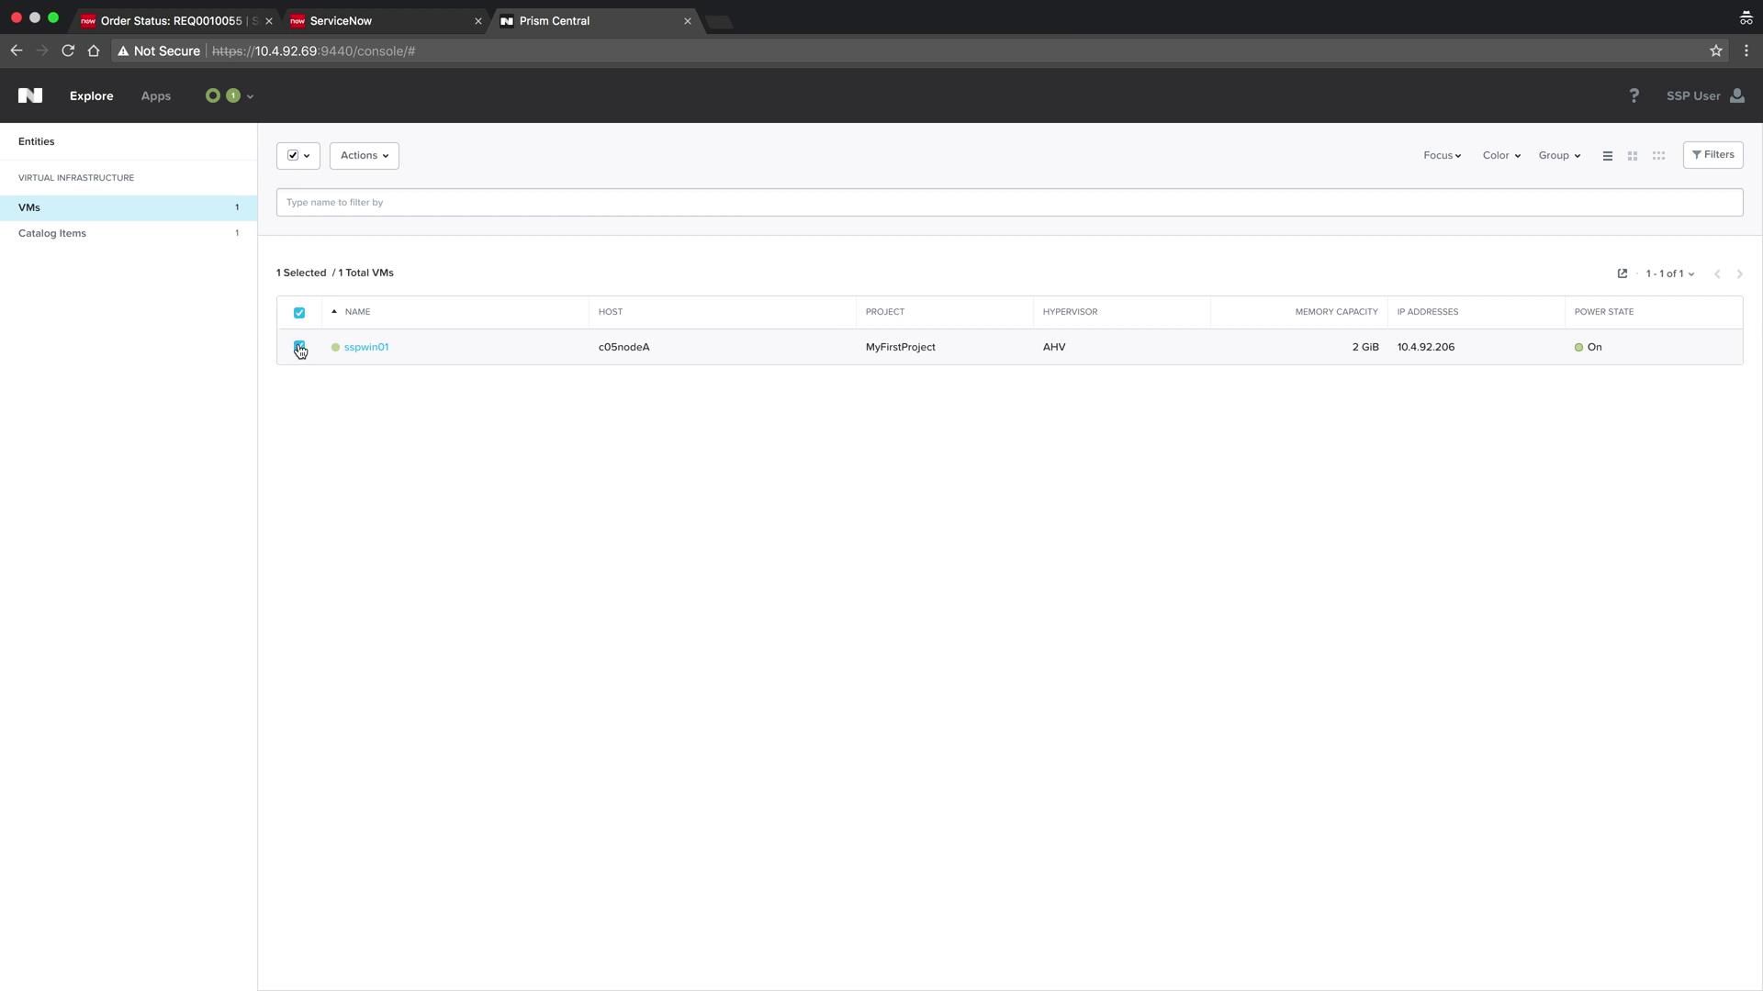
pyautogui.click(386, 161)
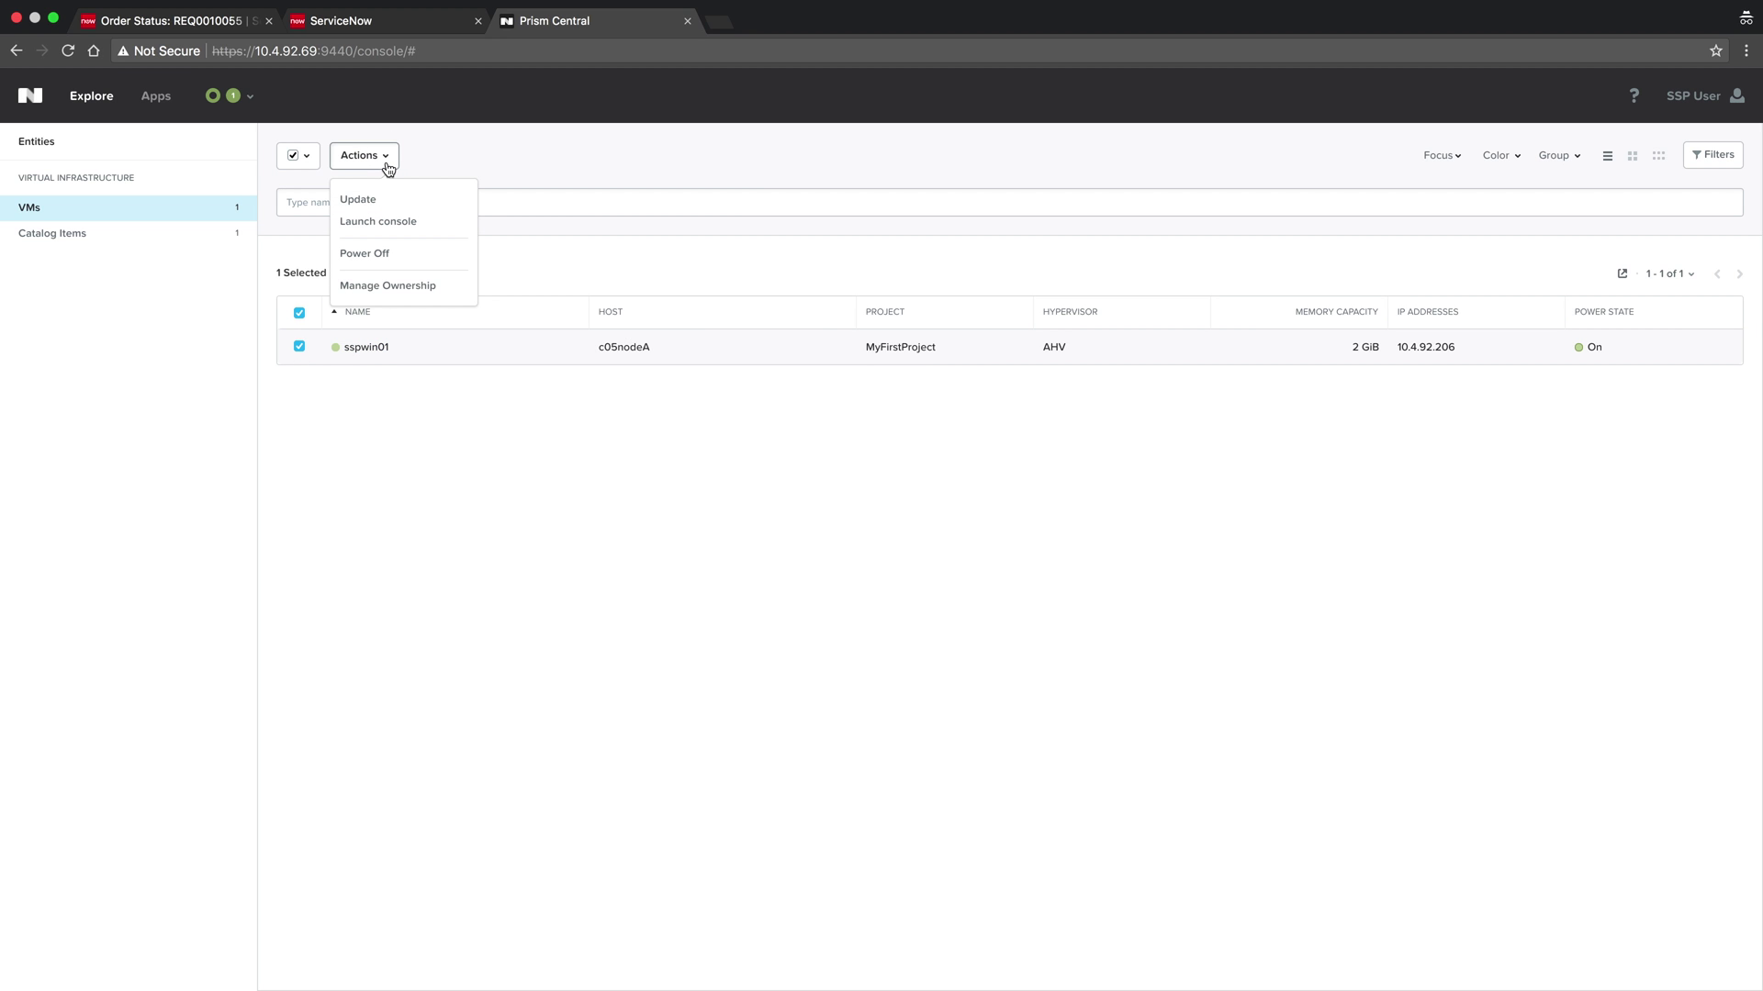
pyautogui.click(366, 348)
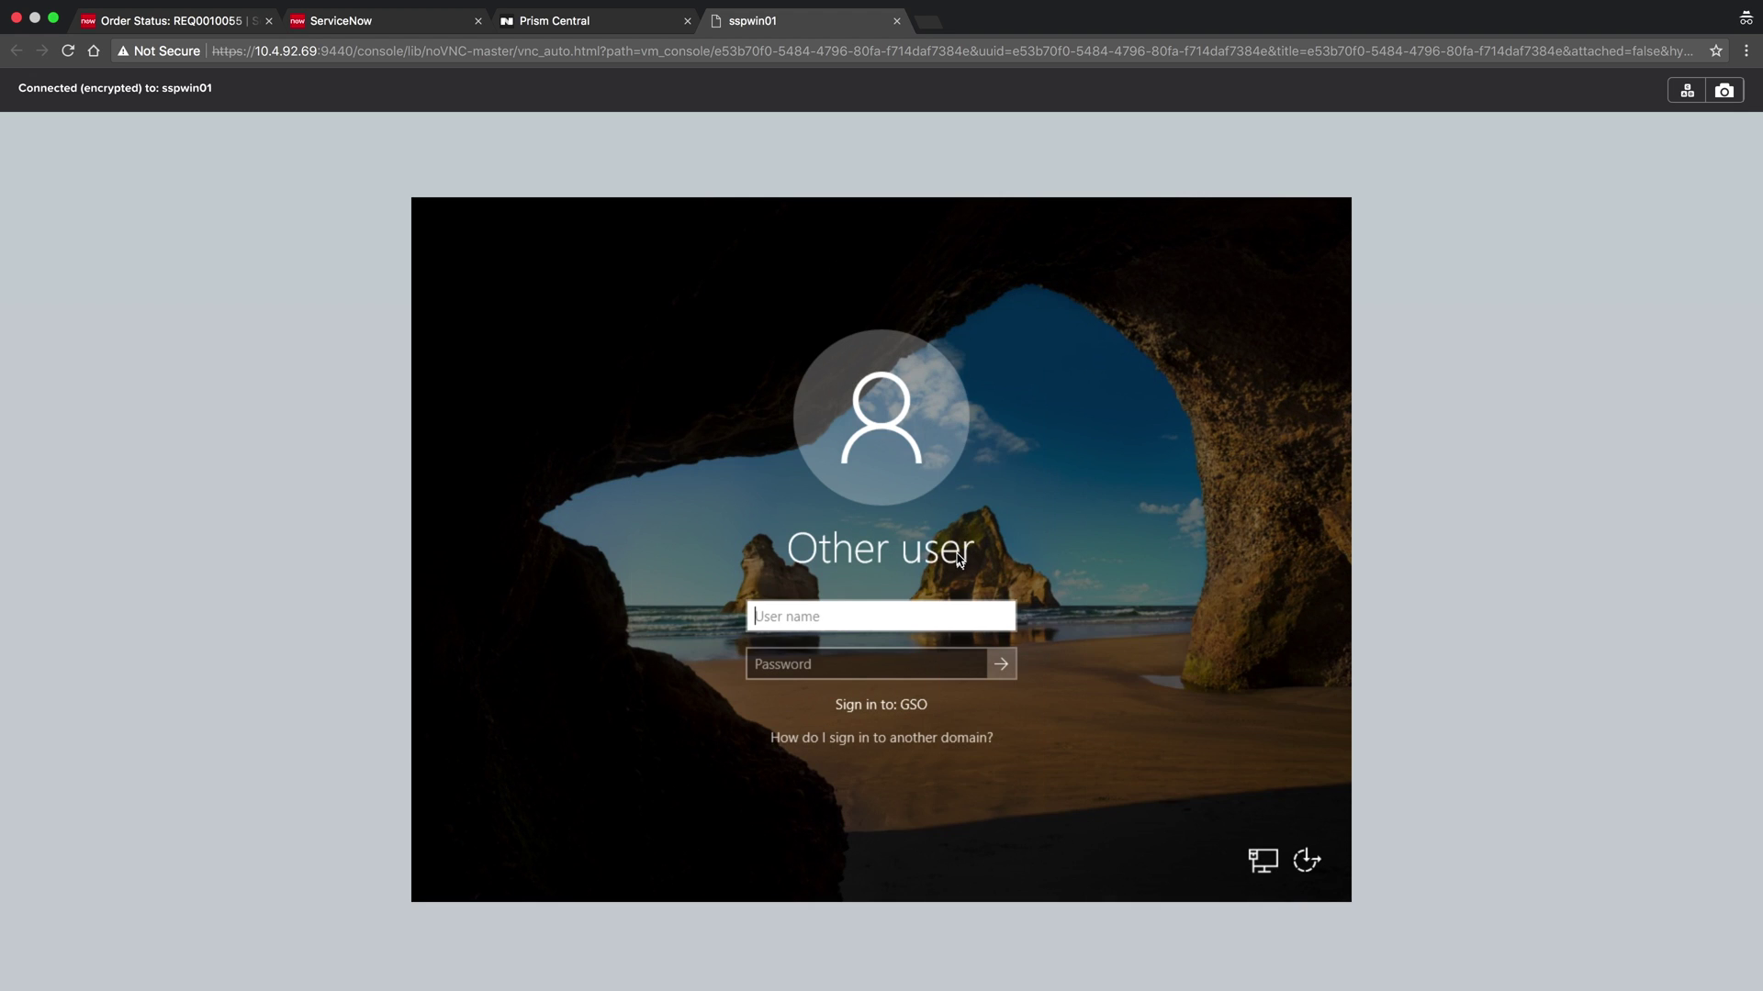
pyautogui.write('sspuser')
# Step: Sign into sspwin01 as sspuser and open System from the Start right-click menu
pyautogui.press('Tab')
pyautogui.write('••••••••••')
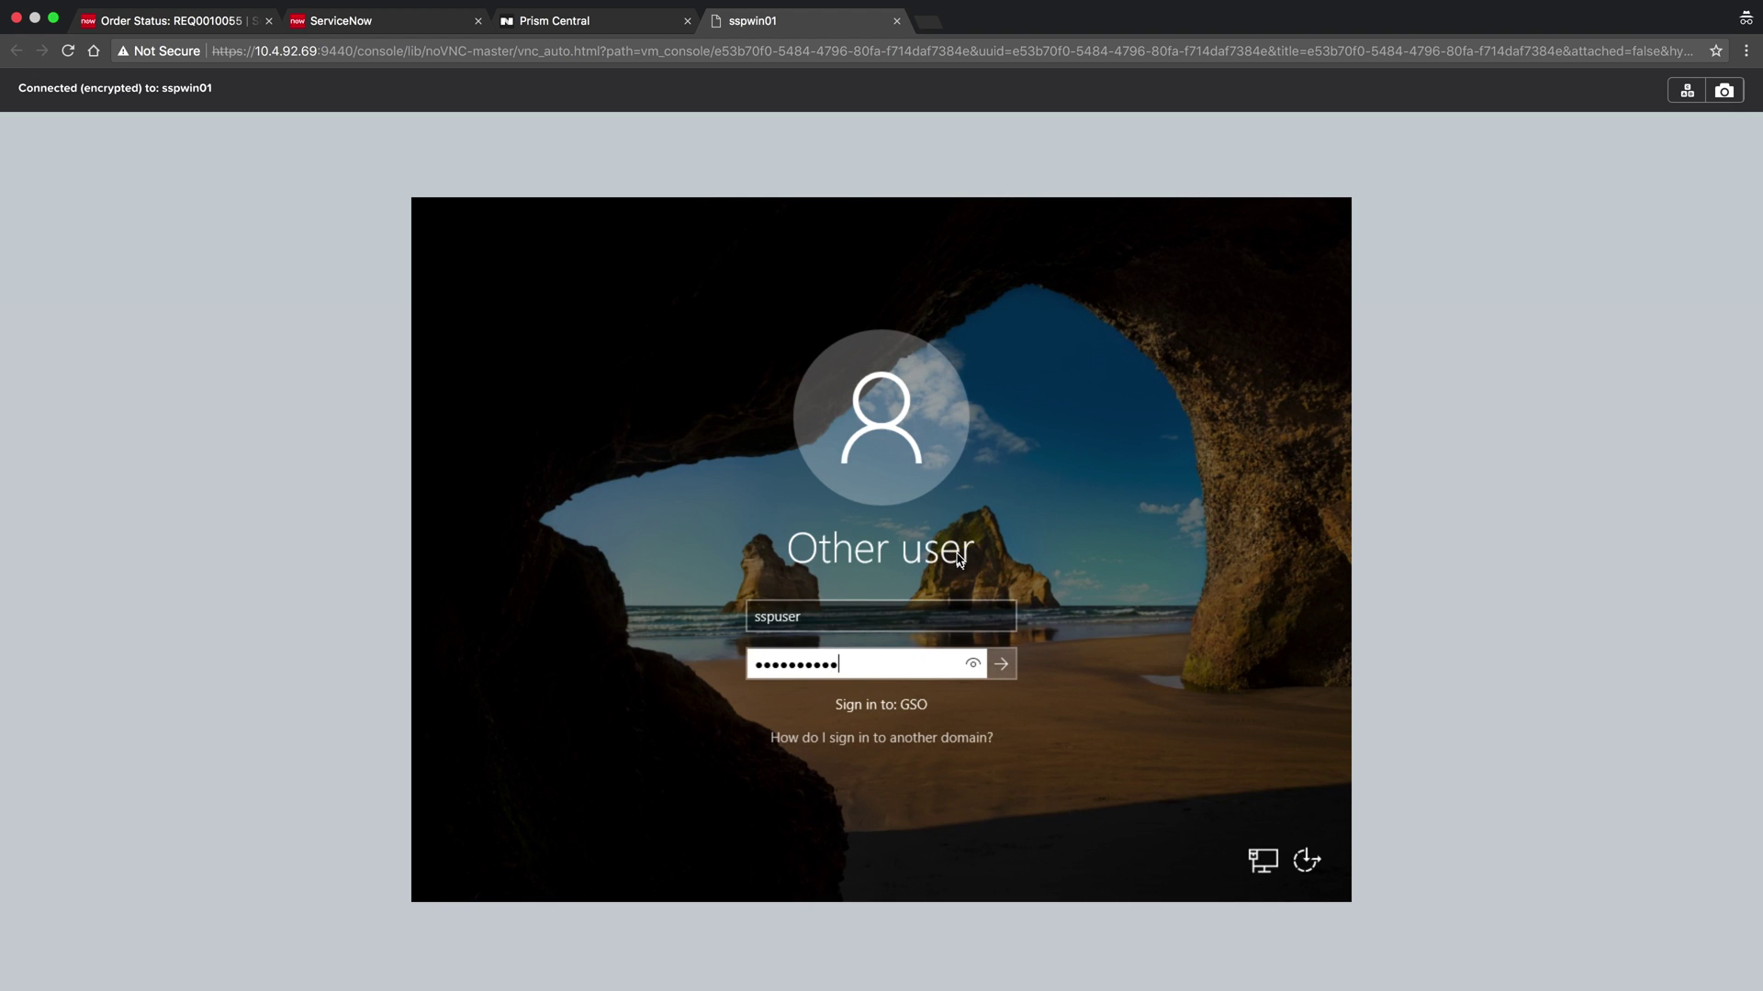
pyautogui.press('Return')
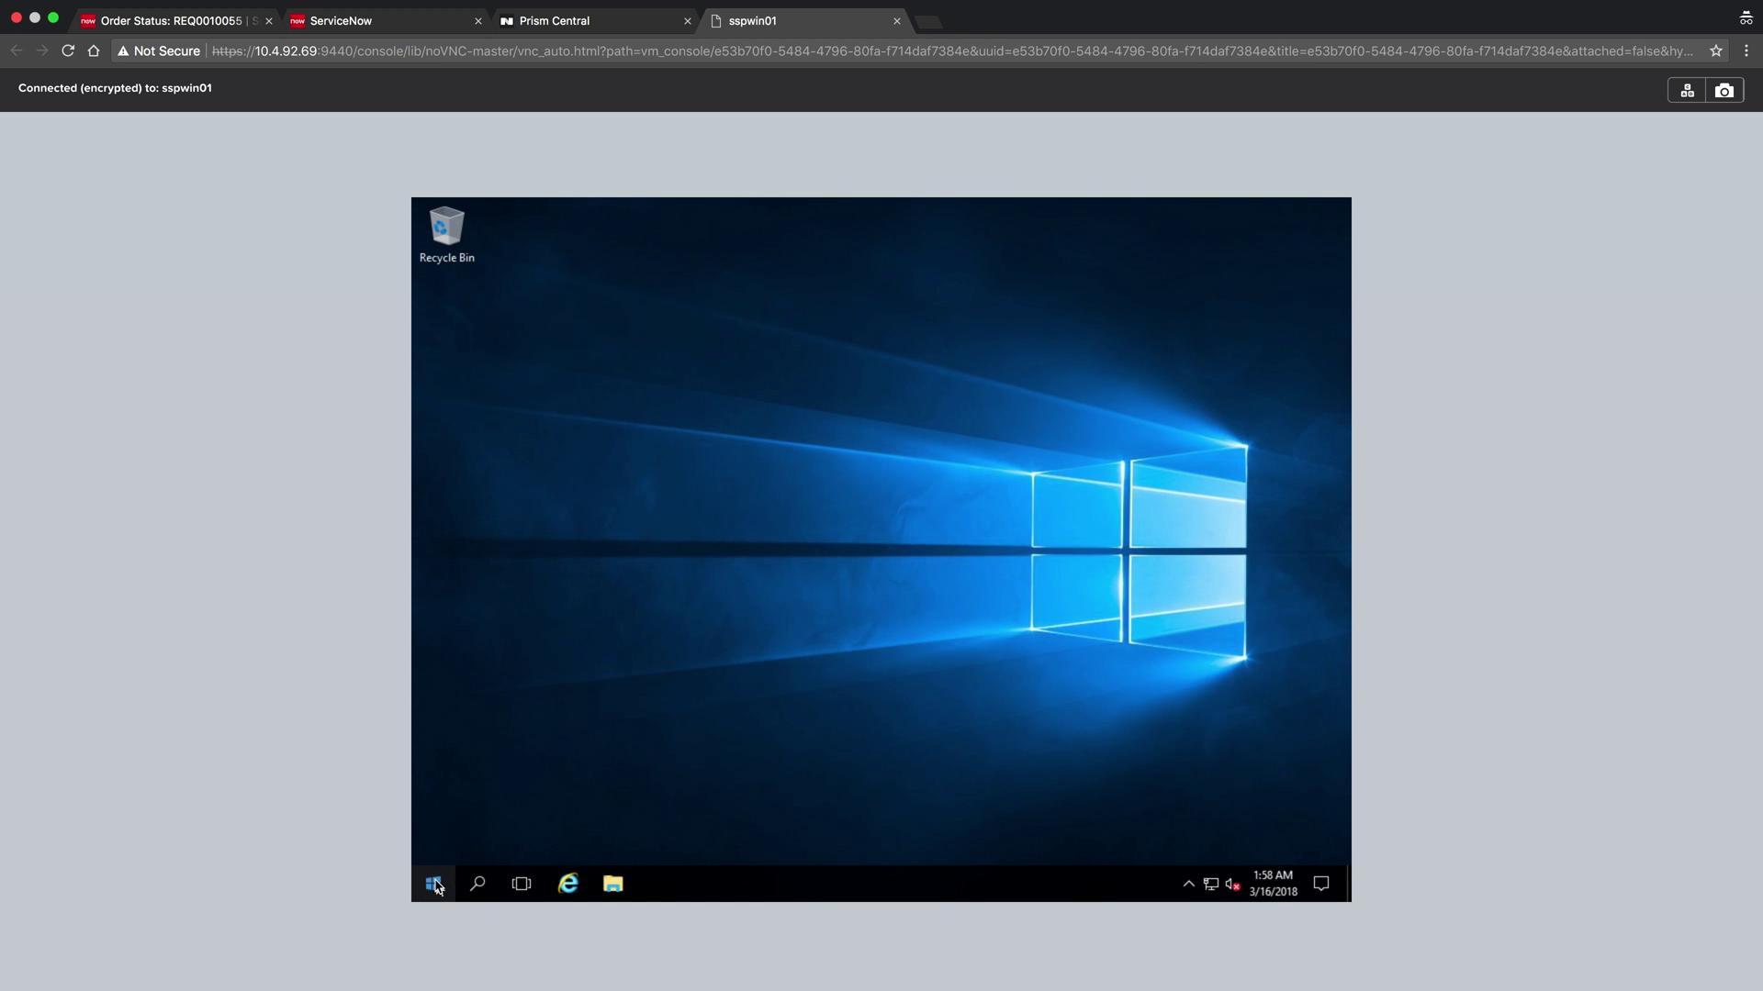
pyautogui.rightClick(435, 884)
pyautogui.click(492, 461)
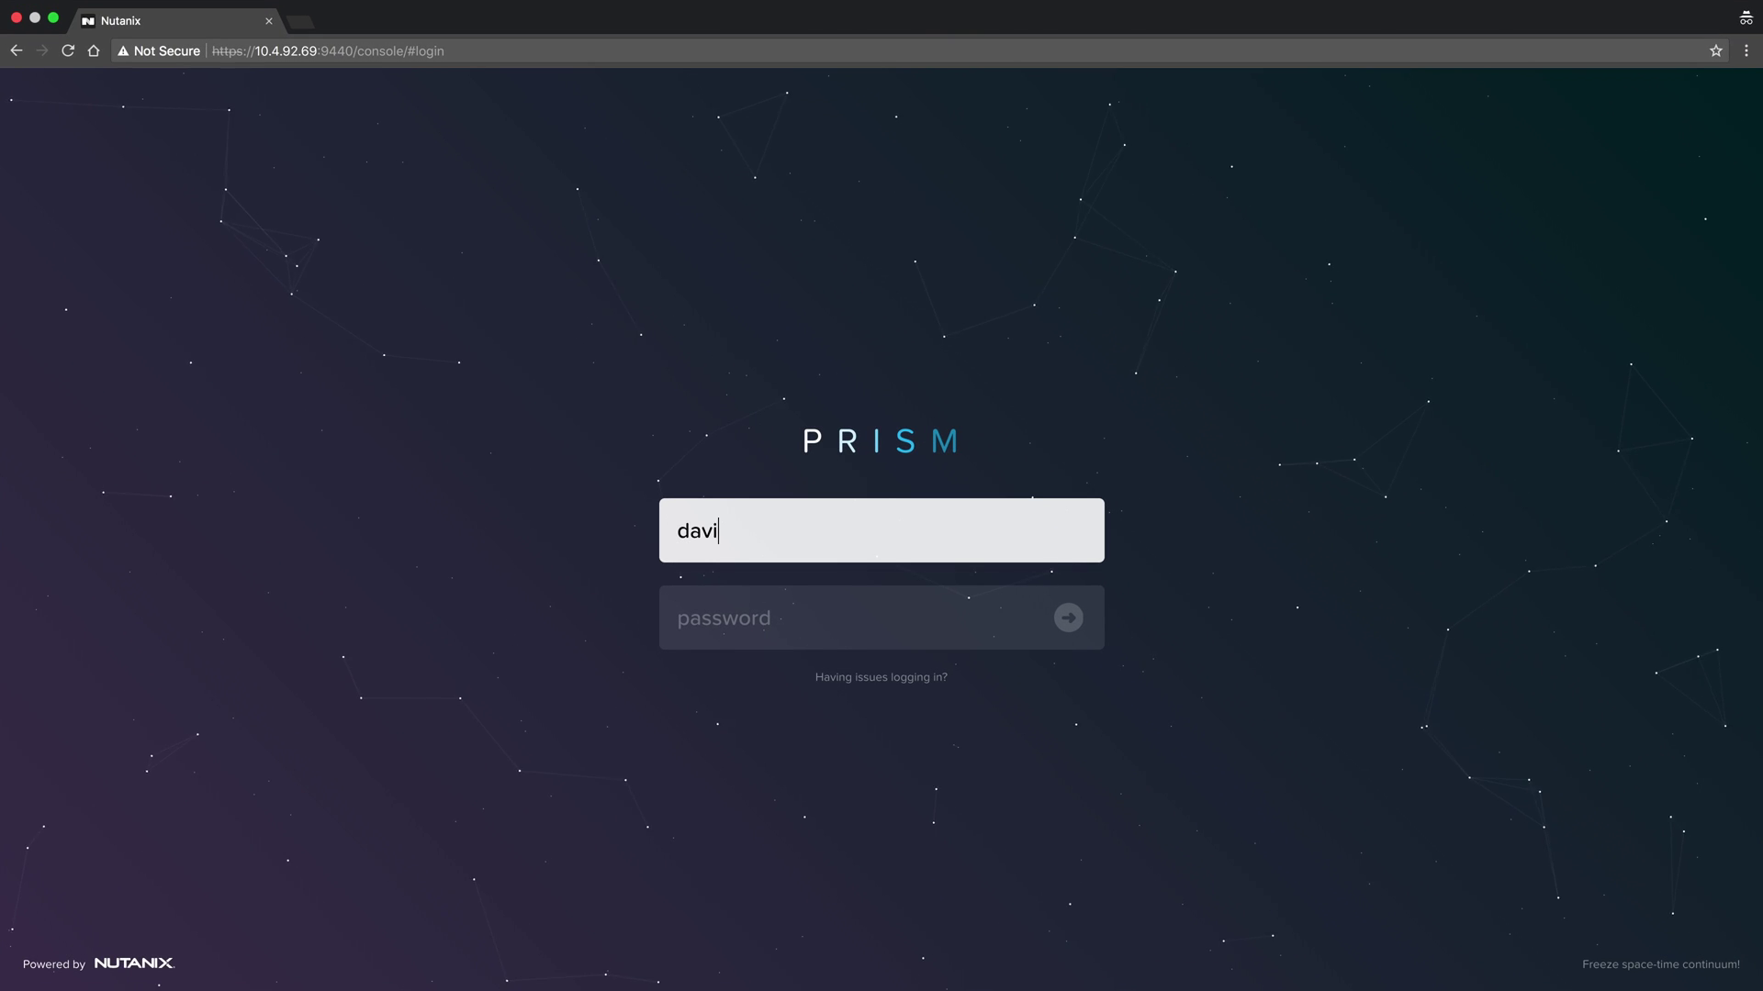
pyautogui.press('Tab')
pyautogui.write('•••••••••••')
pyautogui.press('Return')
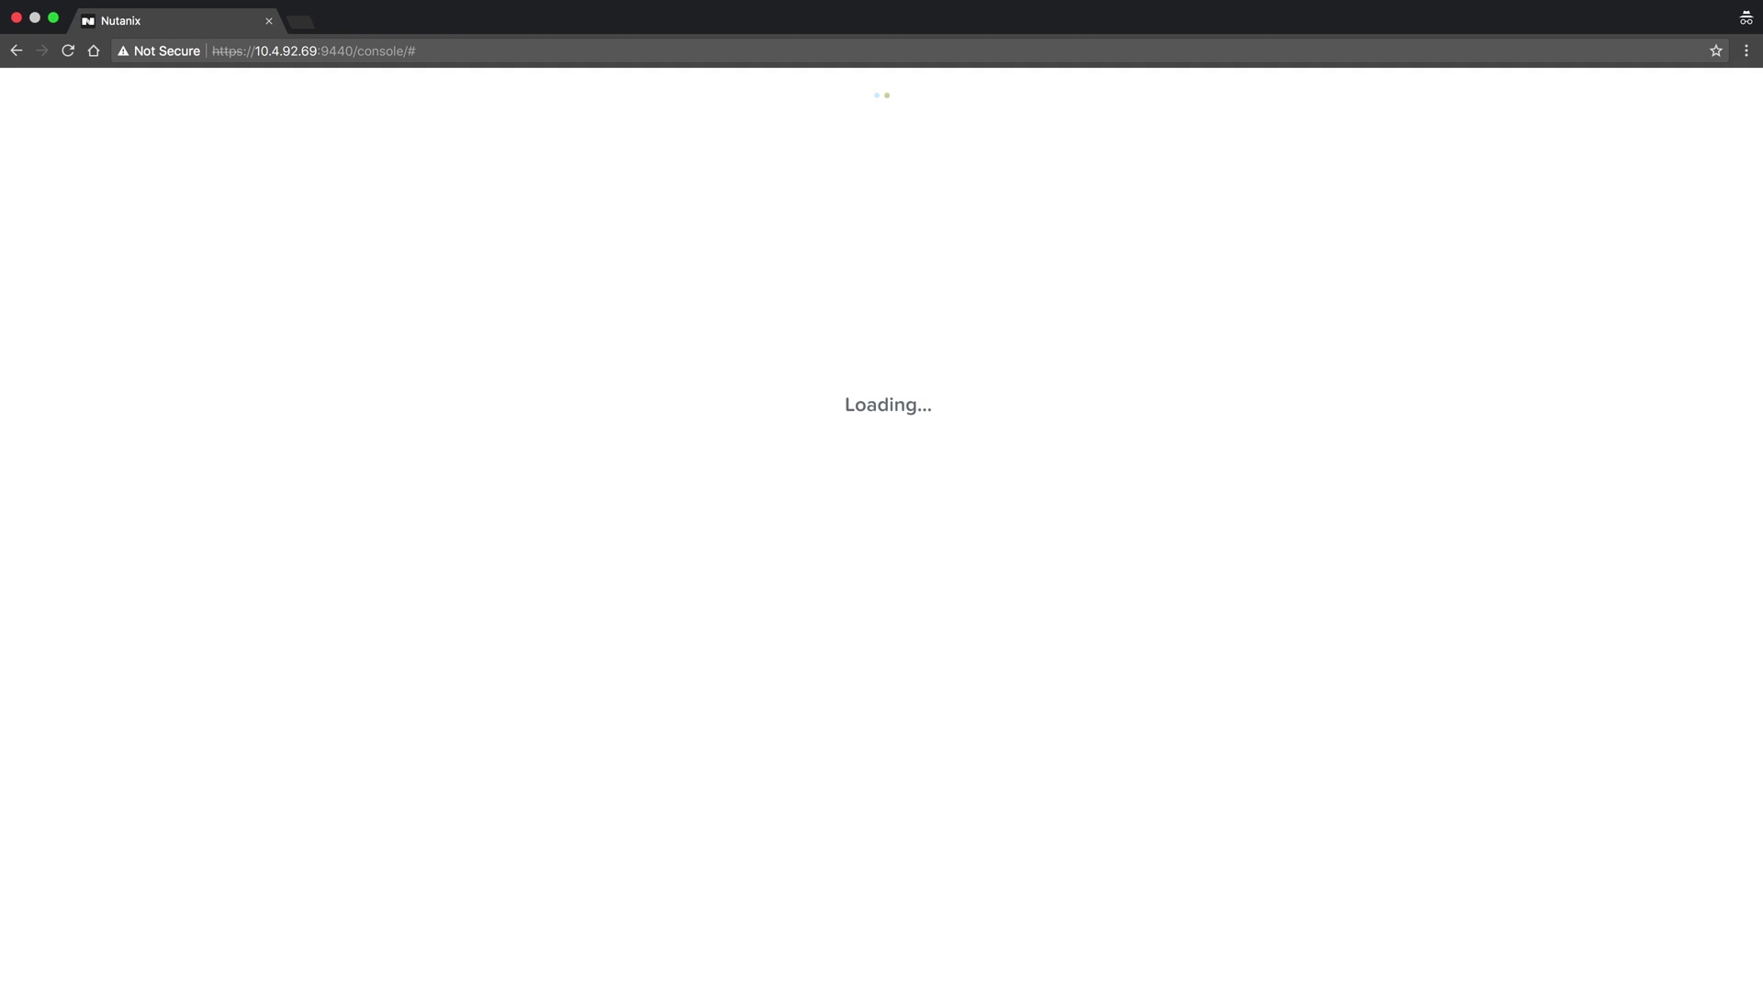
pyautogui.click(153, 94)
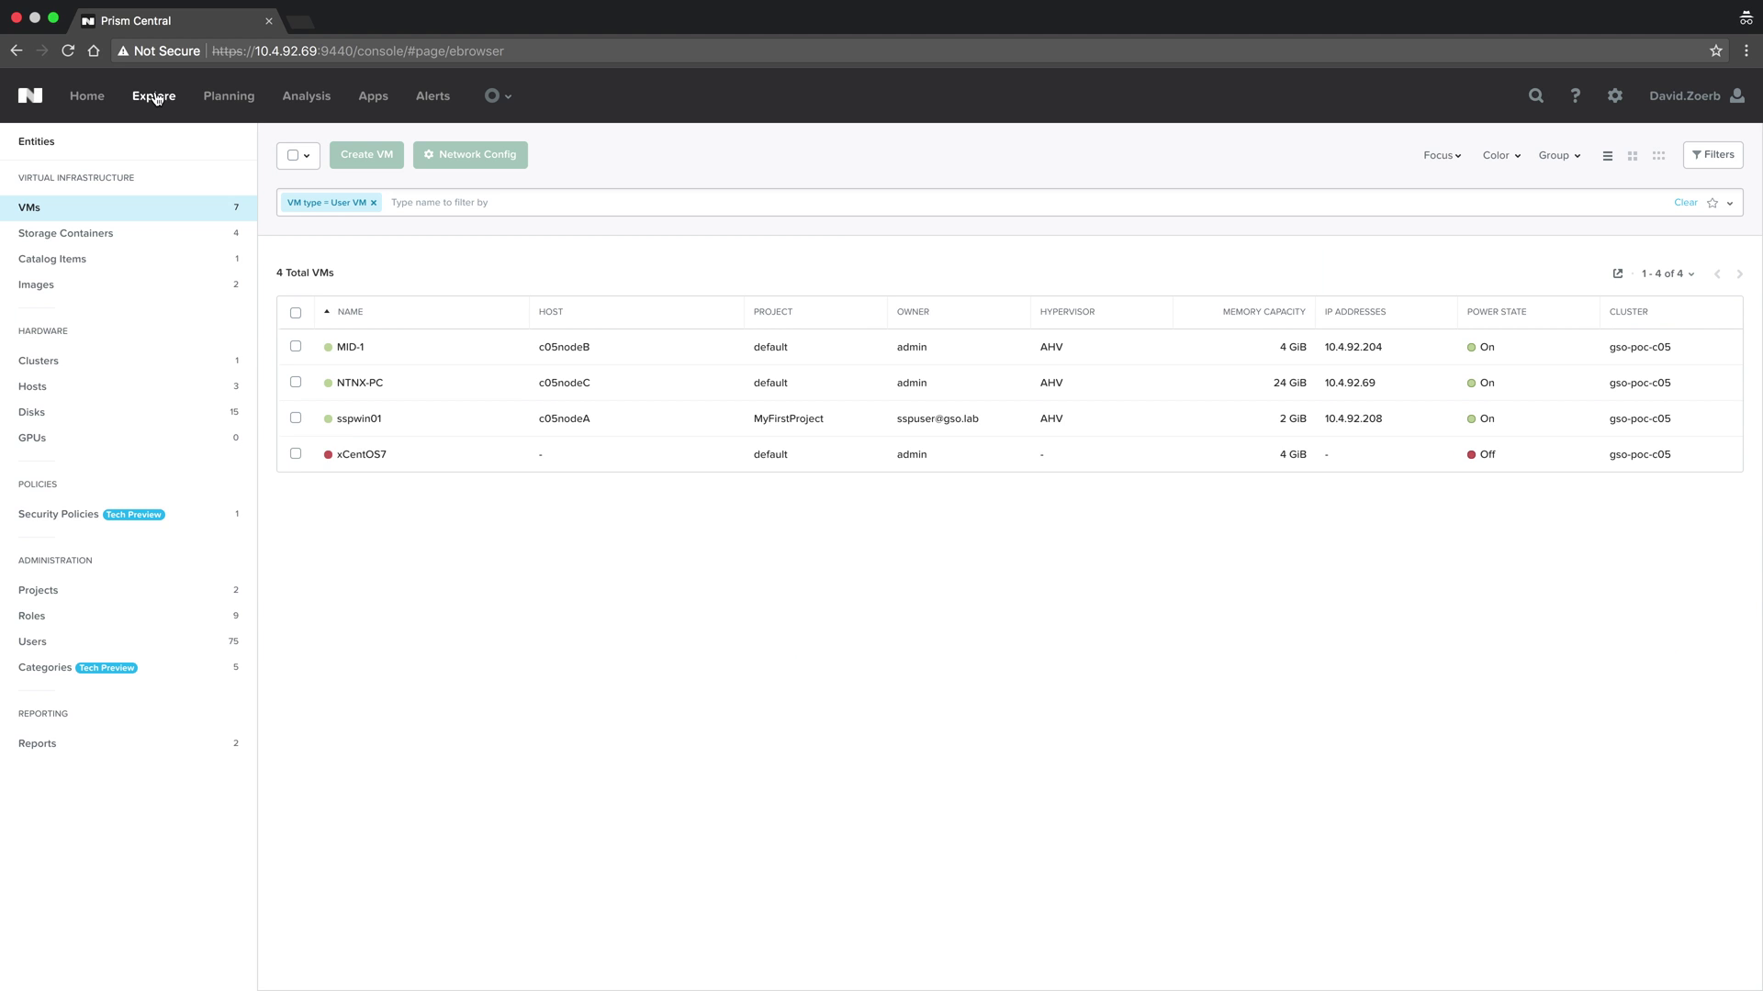
pyautogui.click(295, 419)
pyautogui.click(412, 155)
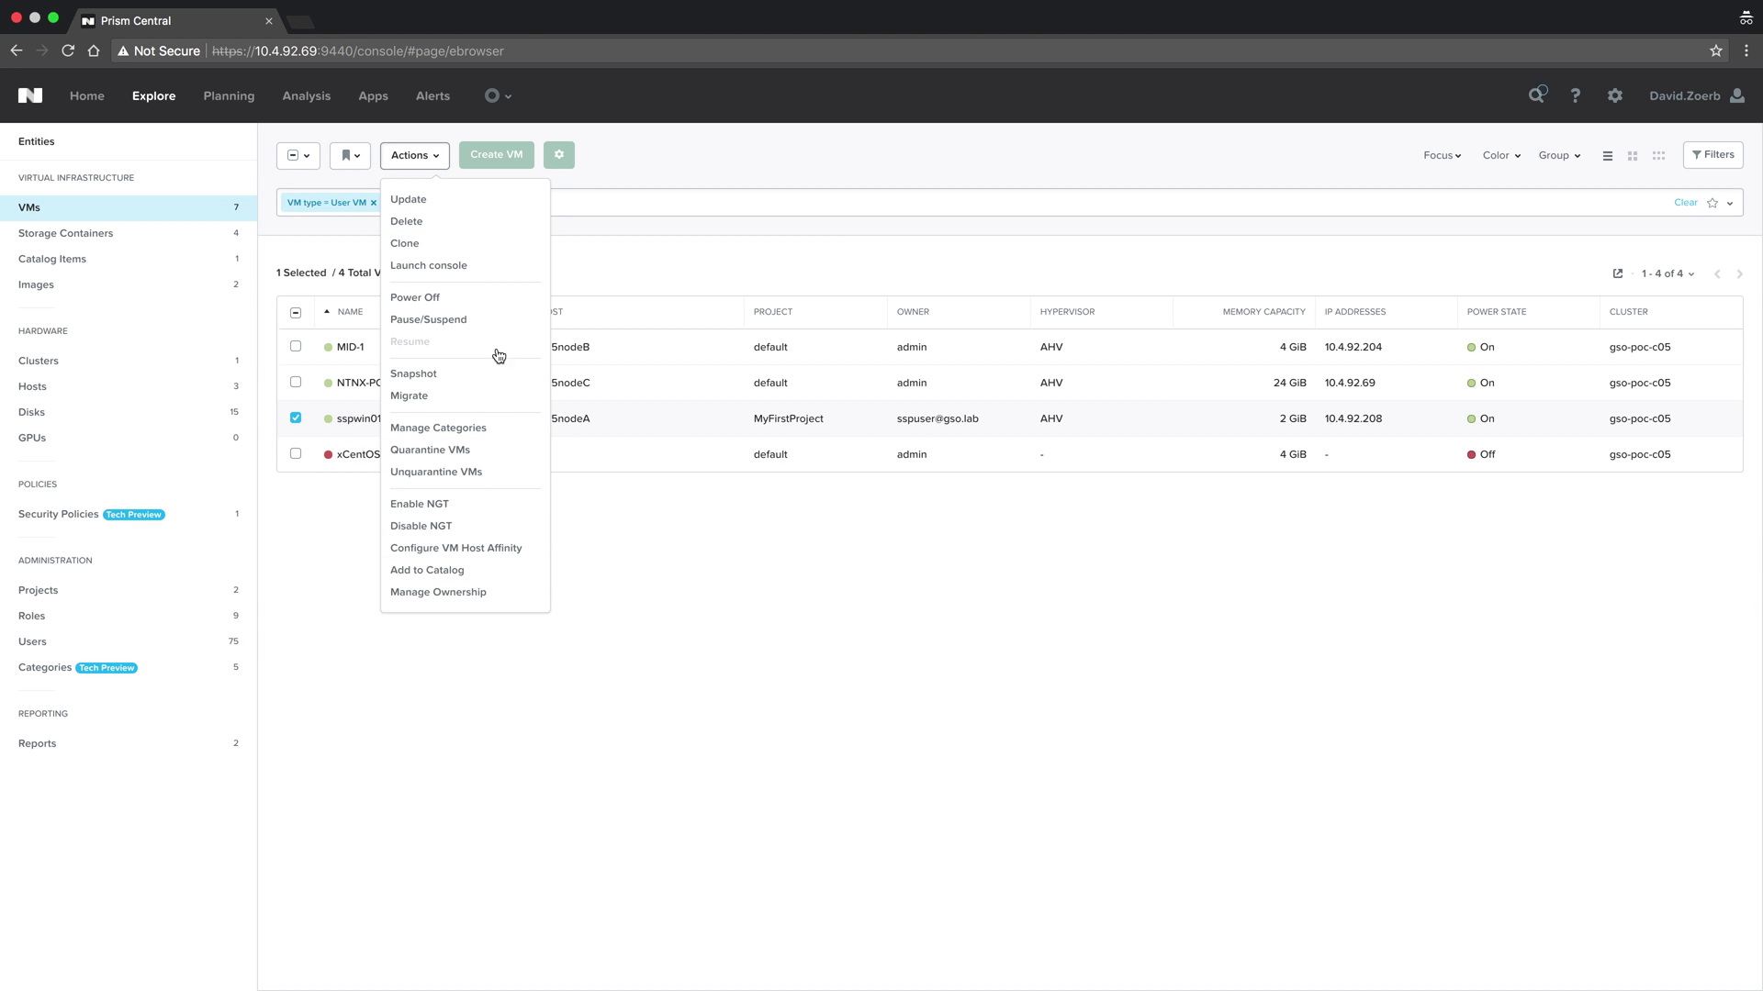
pyautogui.click(289, 529)
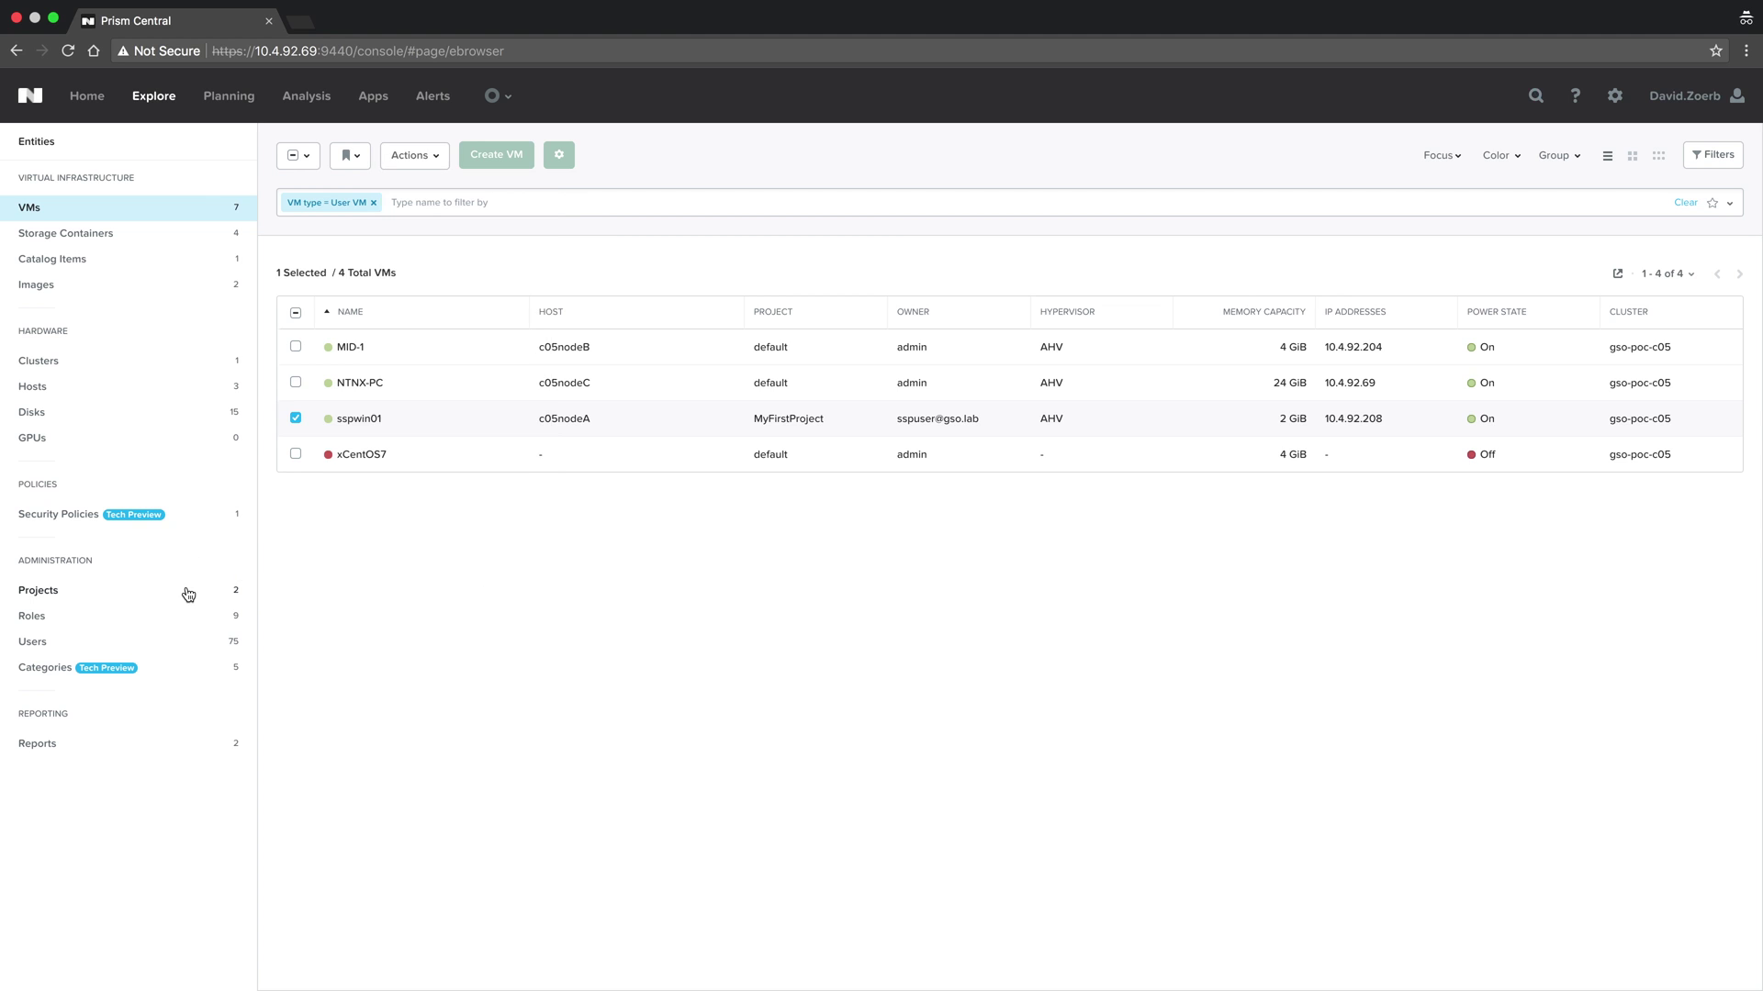
pyautogui.click(188, 593)
# Step: Open MyFirstProject's Usage charts and set the time range to 1 week
pyautogui.click(333, 399)
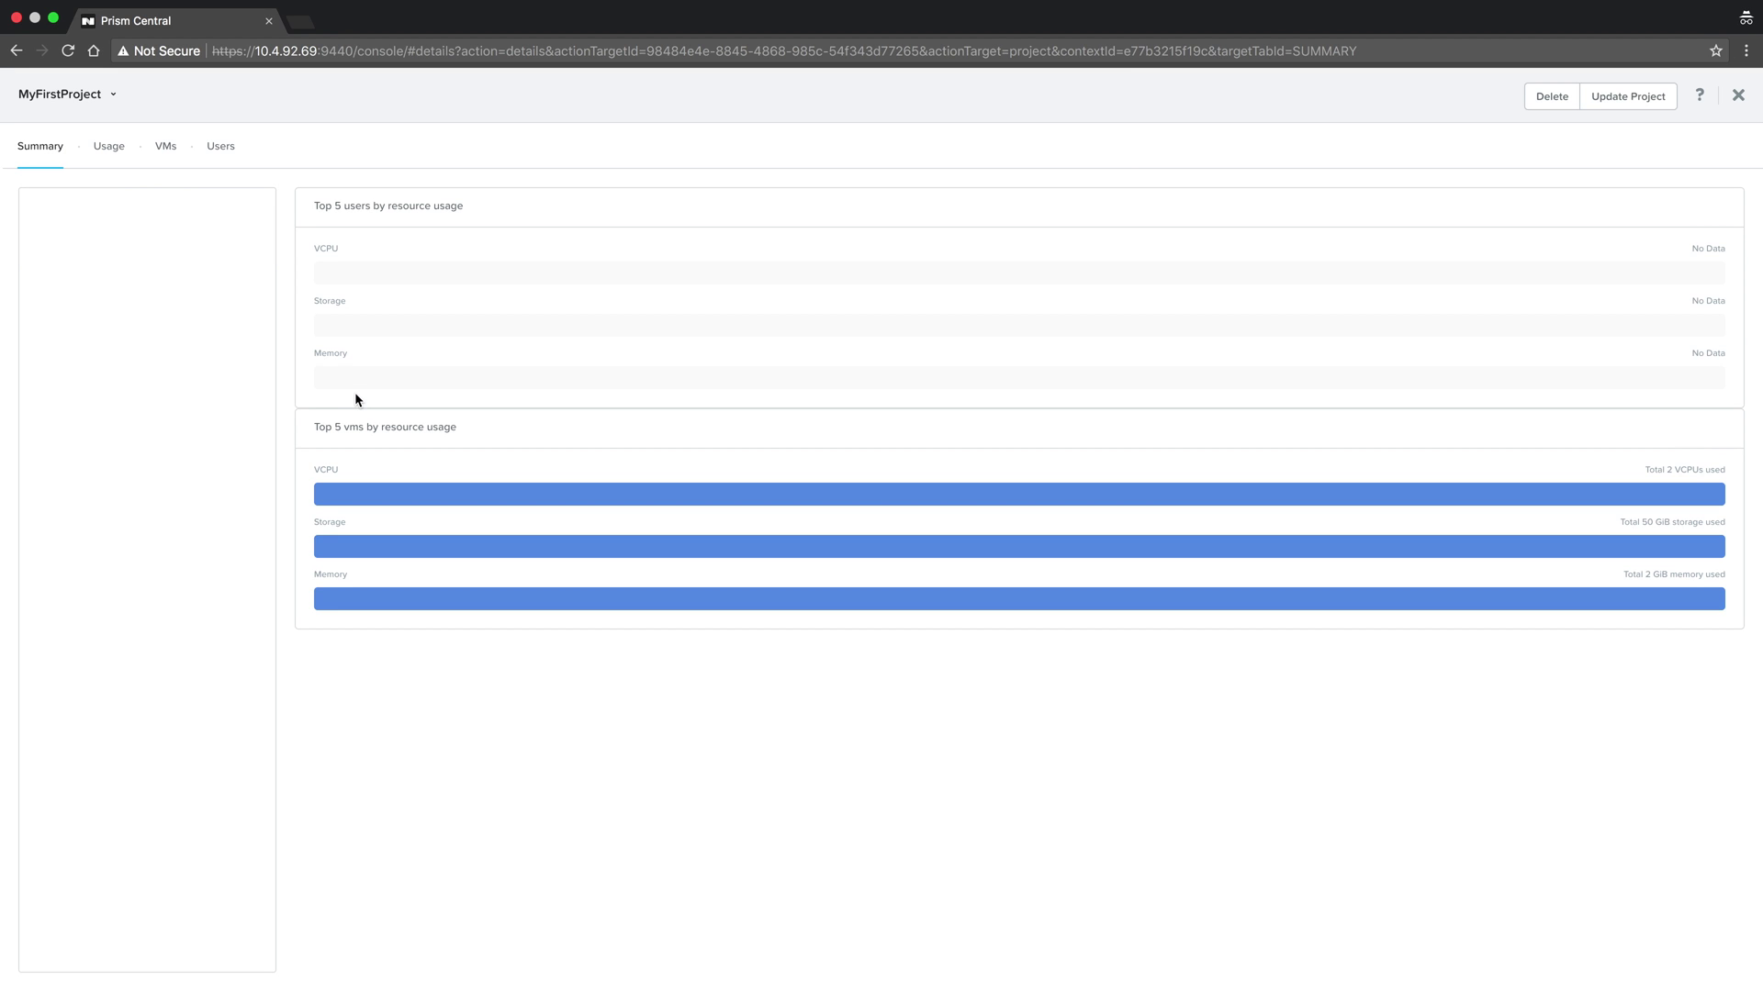
pyautogui.click(108, 147)
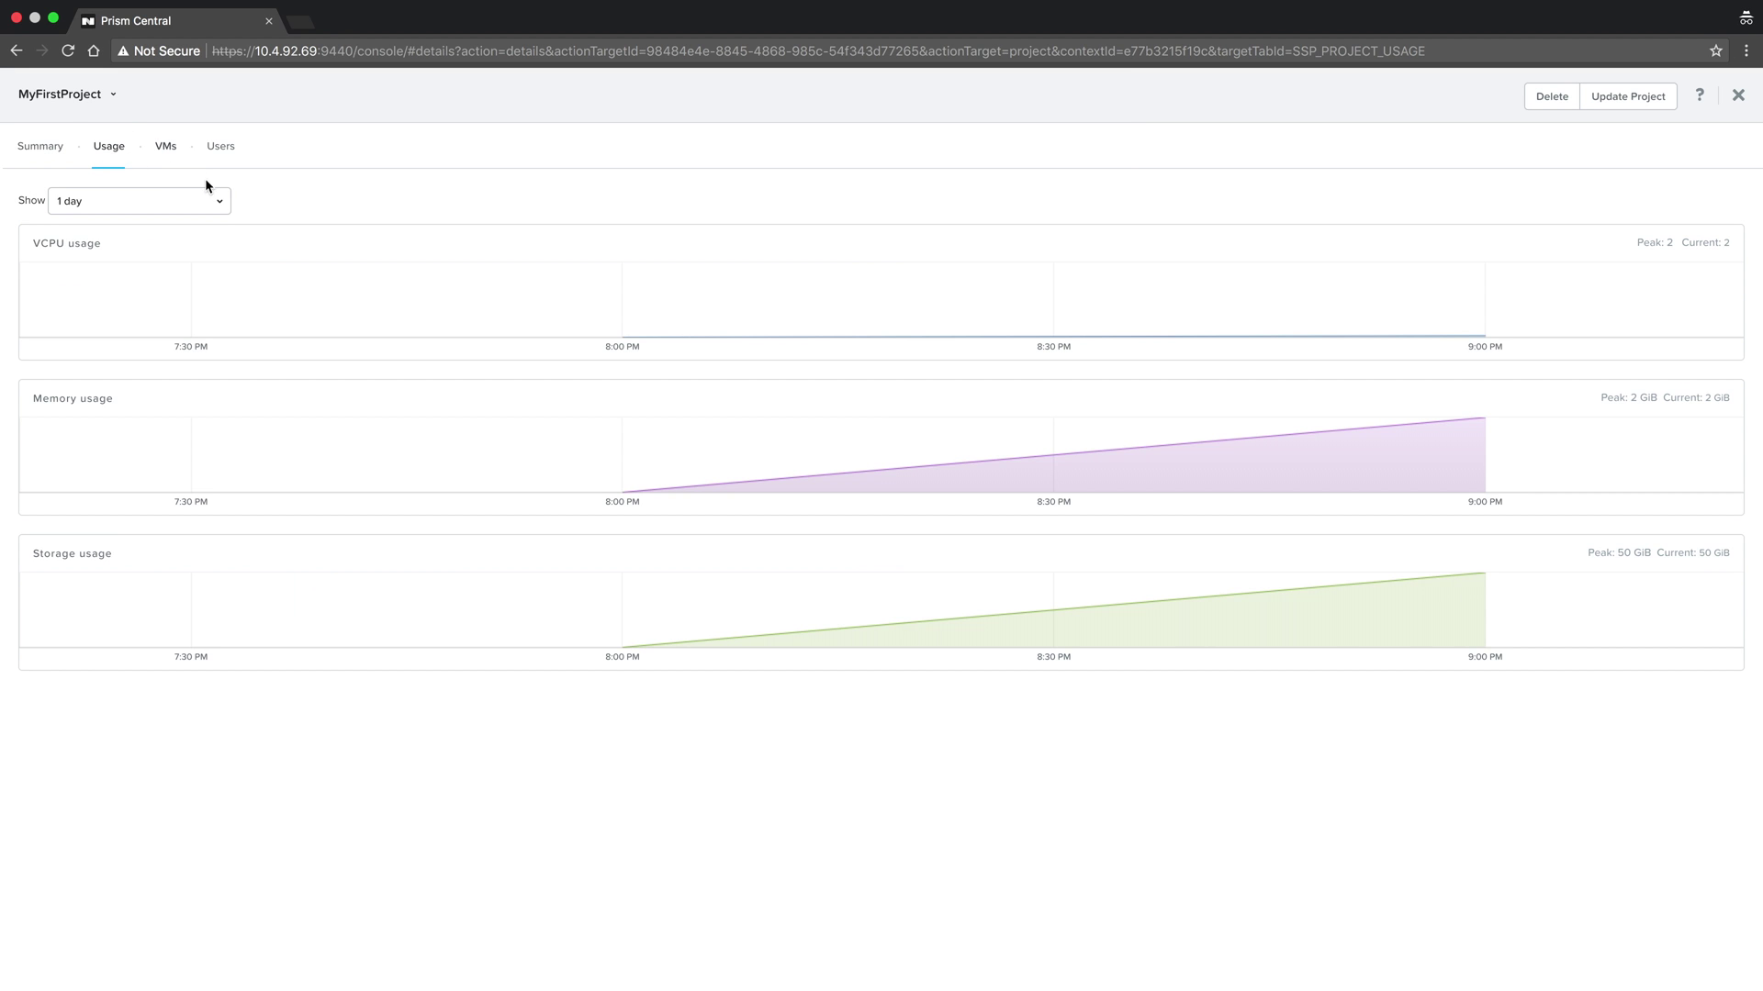
pyautogui.click(138, 200)
pyautogui.click(83, 255)
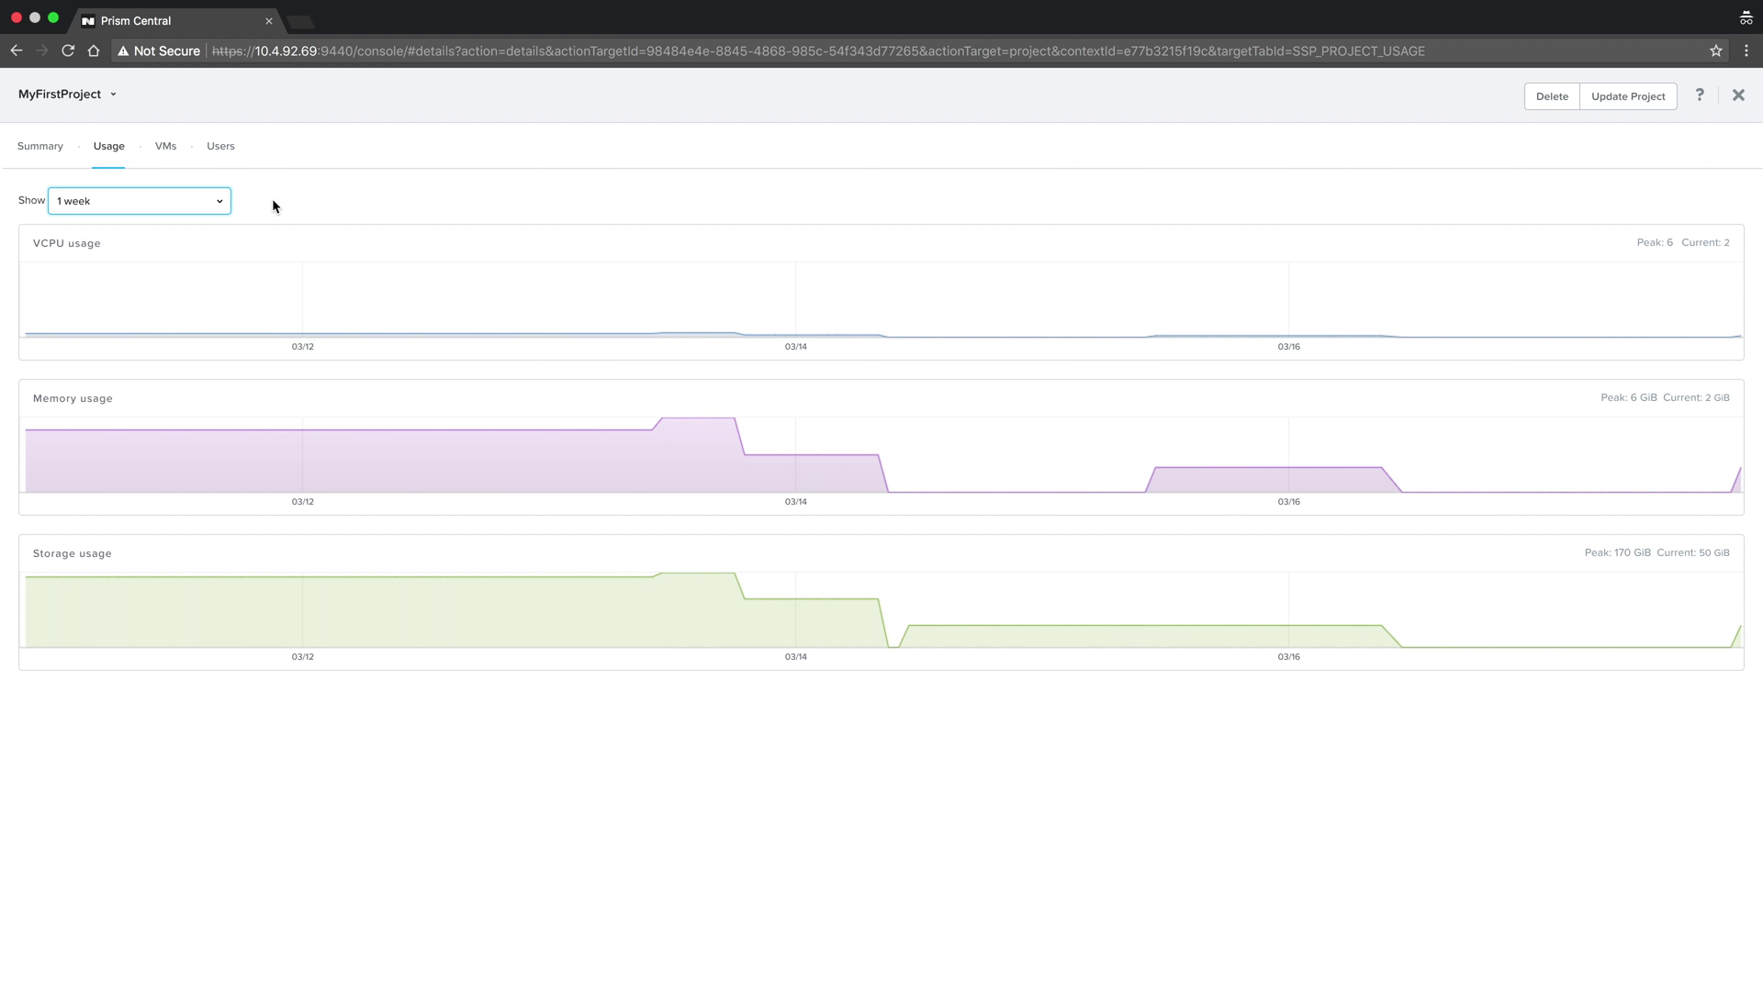